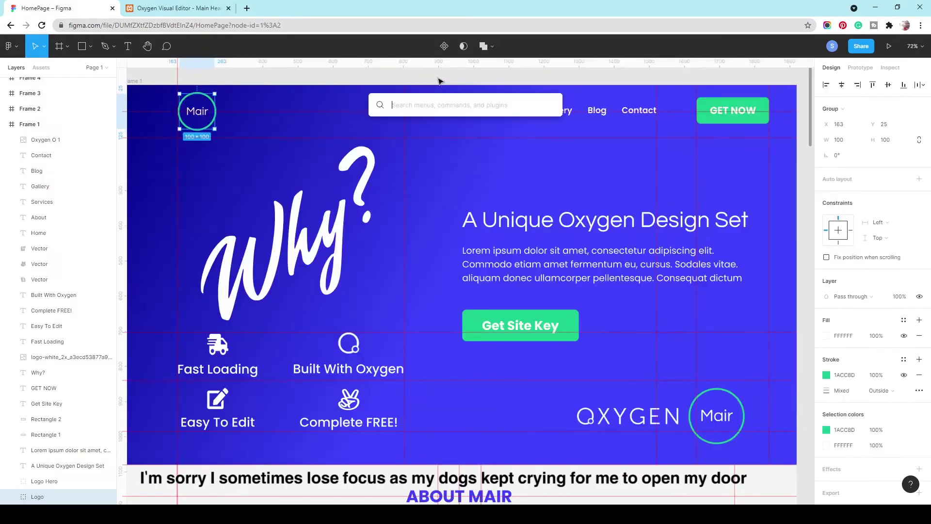
Switch to the Oxygen editor and open the site's global style settings
left_click(439, 81)
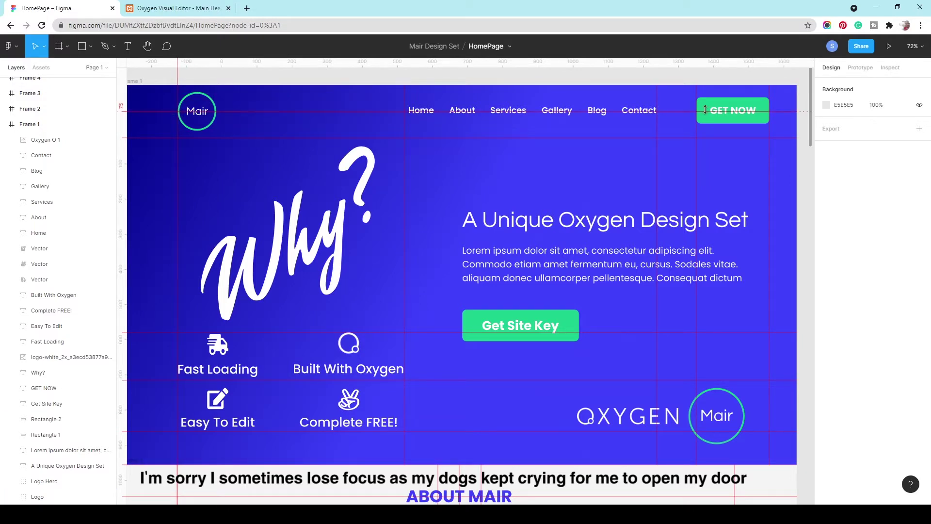
left_click(178, 6)
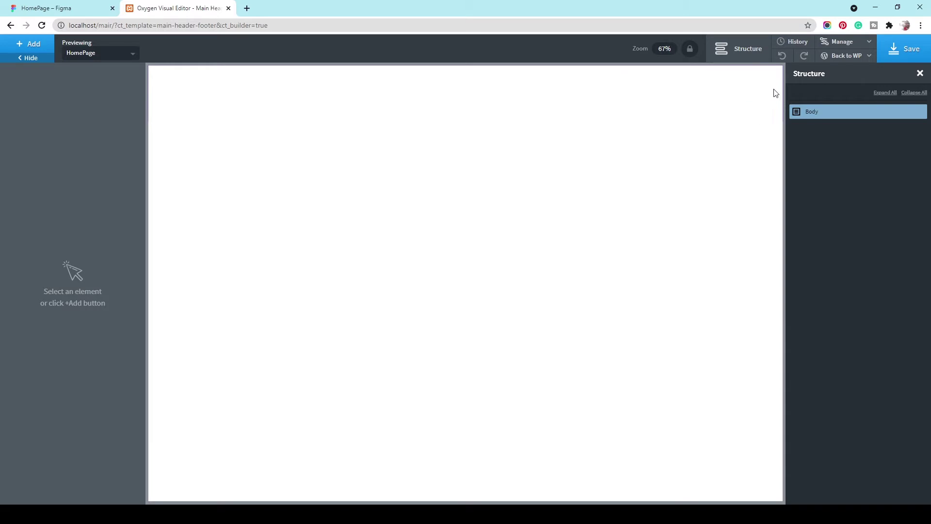
left_click(851, 48)
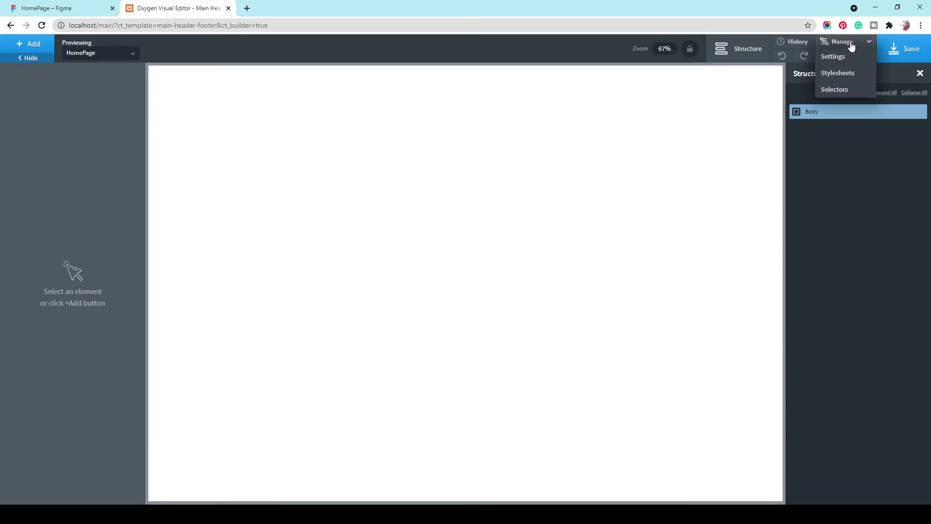
left_click(858, 60)
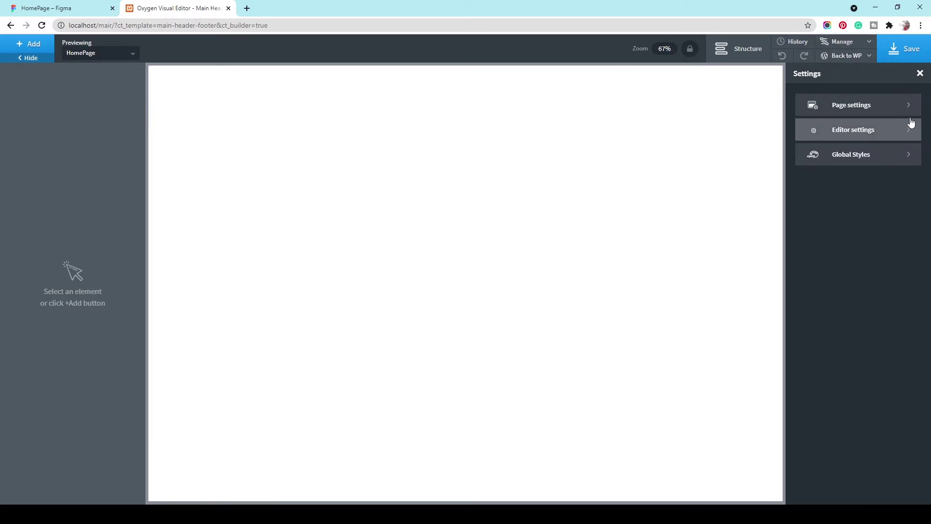
left_click(909, 154)
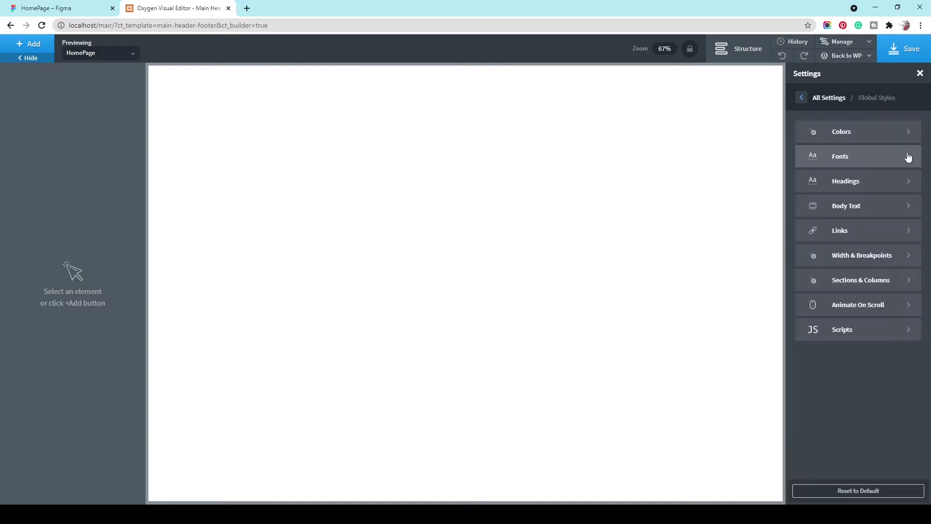
Set both the global display font and the text font to Poppins and save
left_click(888, 154)
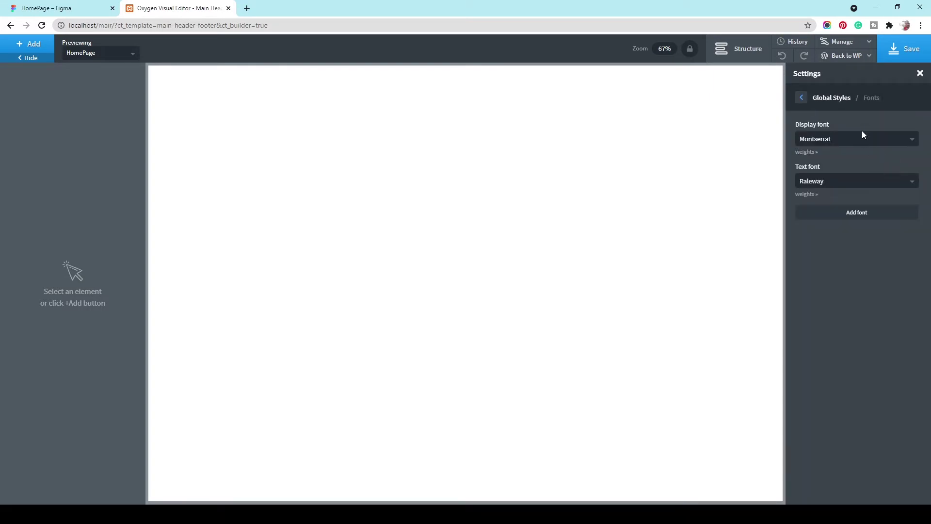
left_click(863, 137)
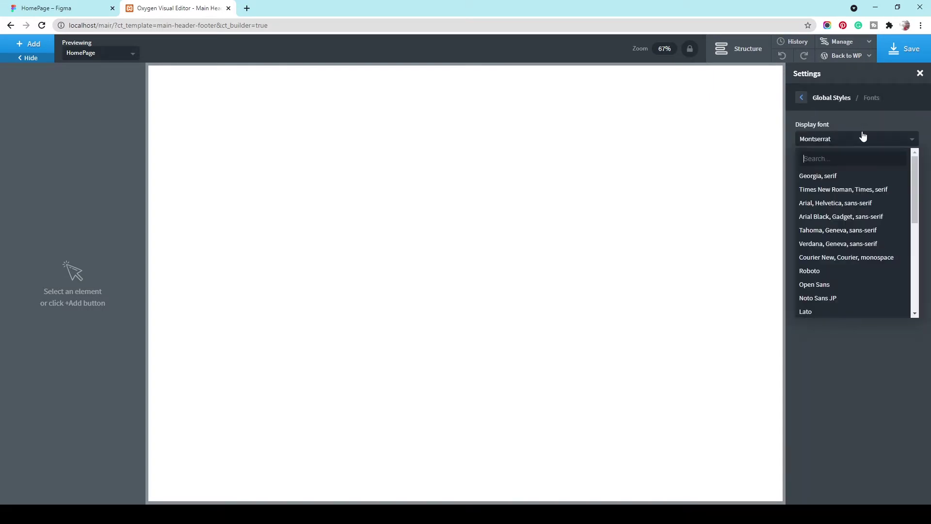
scroll(868, 242, "down", 3)
left_click(866, 235)
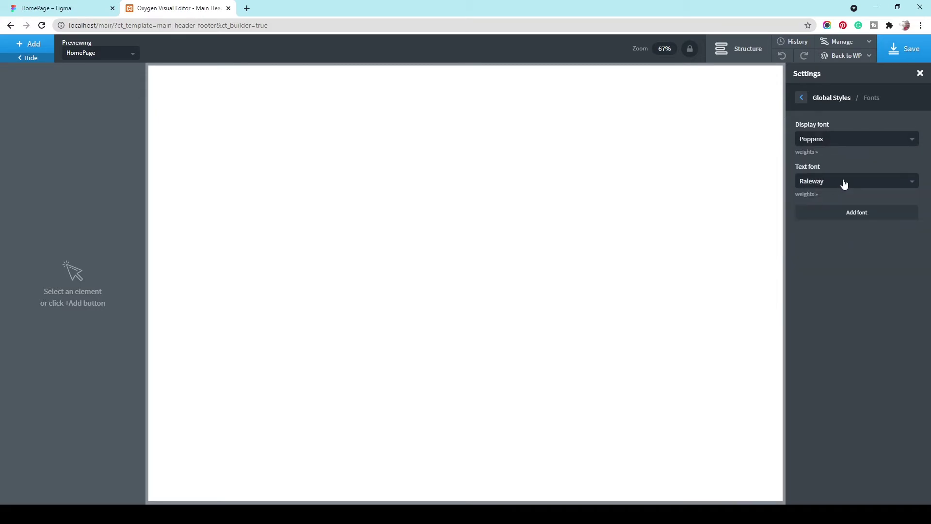
left_click(845, 184)
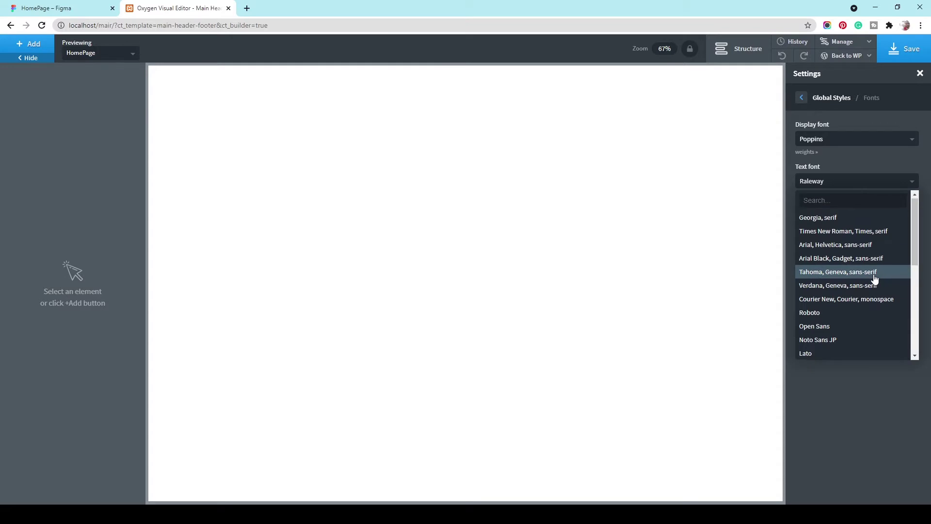
scroll(875, 279, "down", 2)
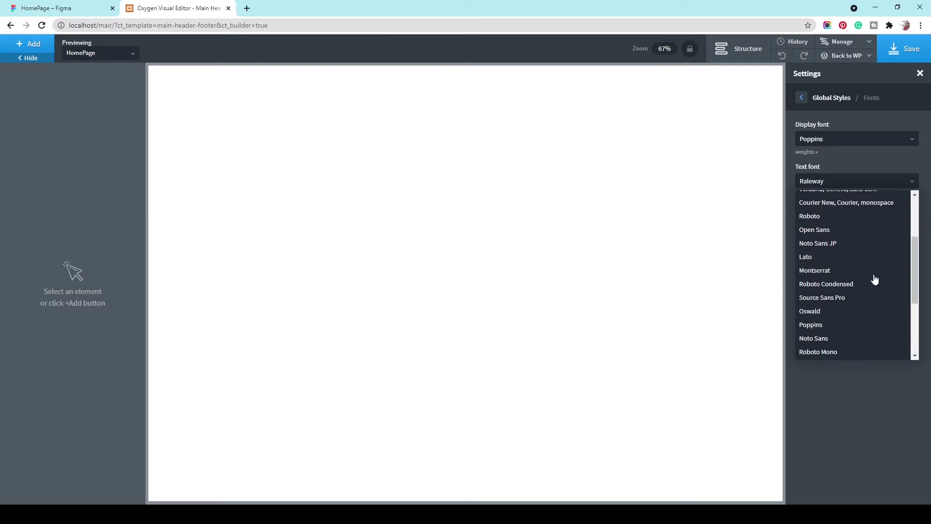
left_click(859, 325)
left_click(904, 48)
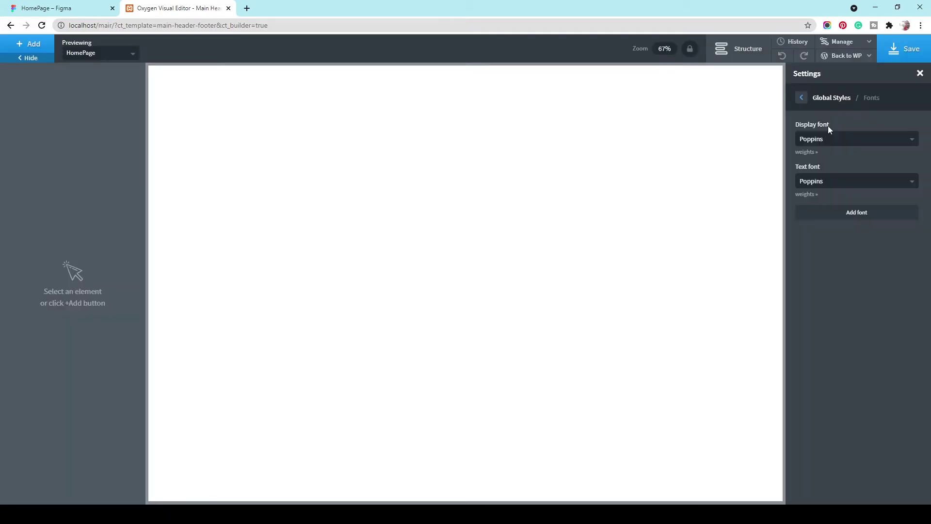
Switch to the Figma design and examine the text properties of the paragraph under "What is Mair?"
left_click(79, 7)
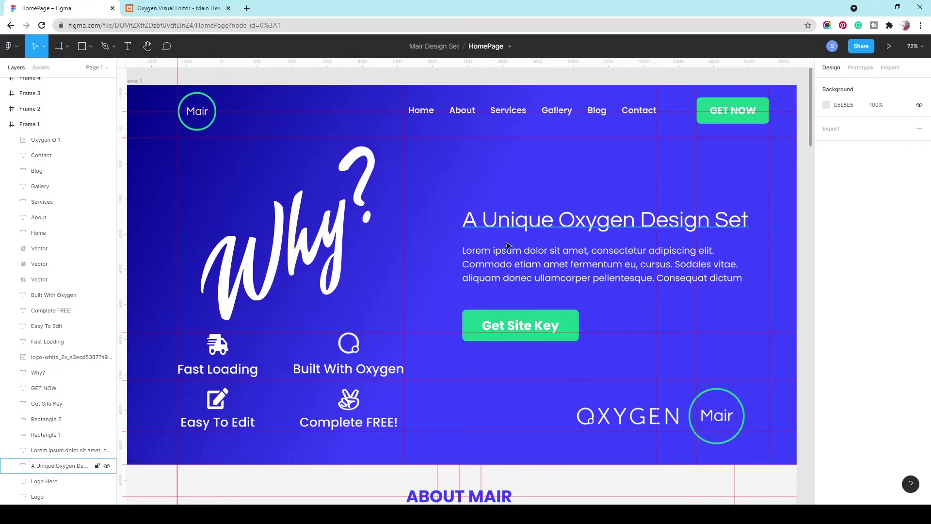
scroll(301, 316, "down", 5)
left_click(284, 371)
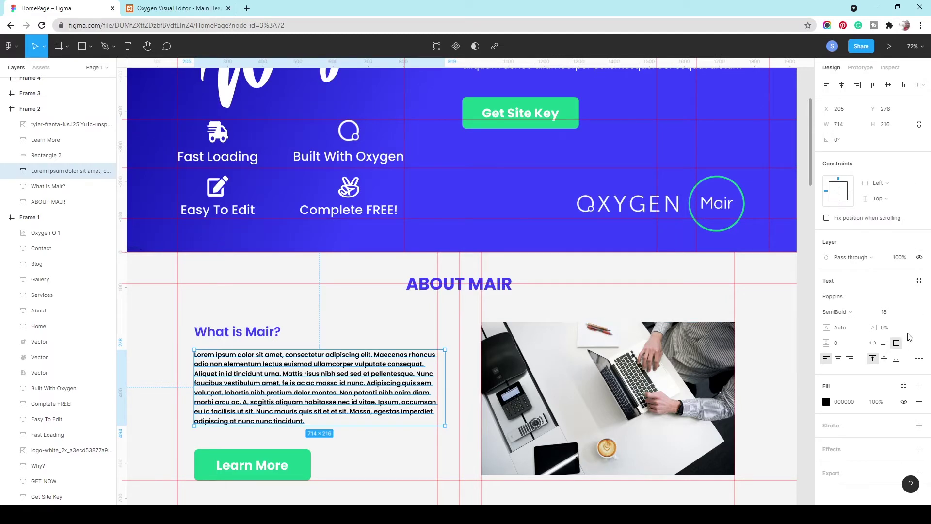
Return to the Oxygen editor and set the global body text font size to 18 px
left_click(214, 8)
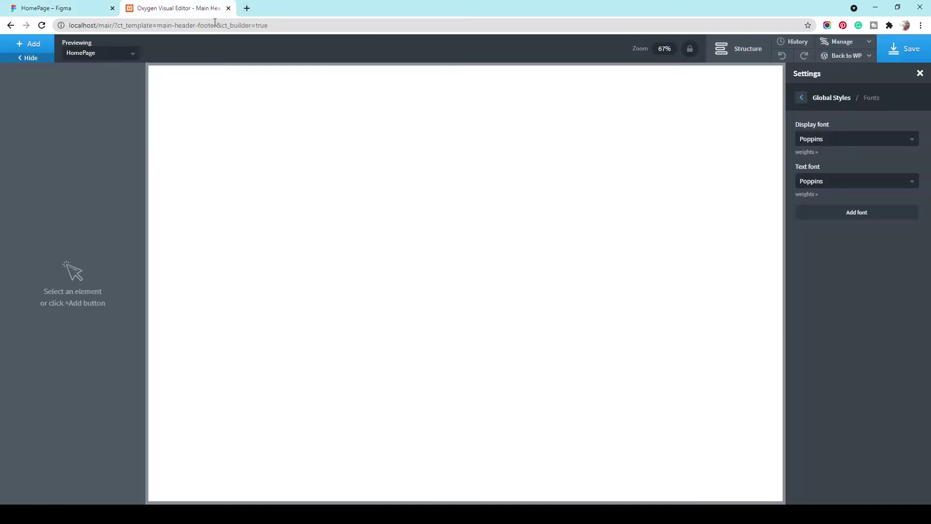
left_click(801, 97)
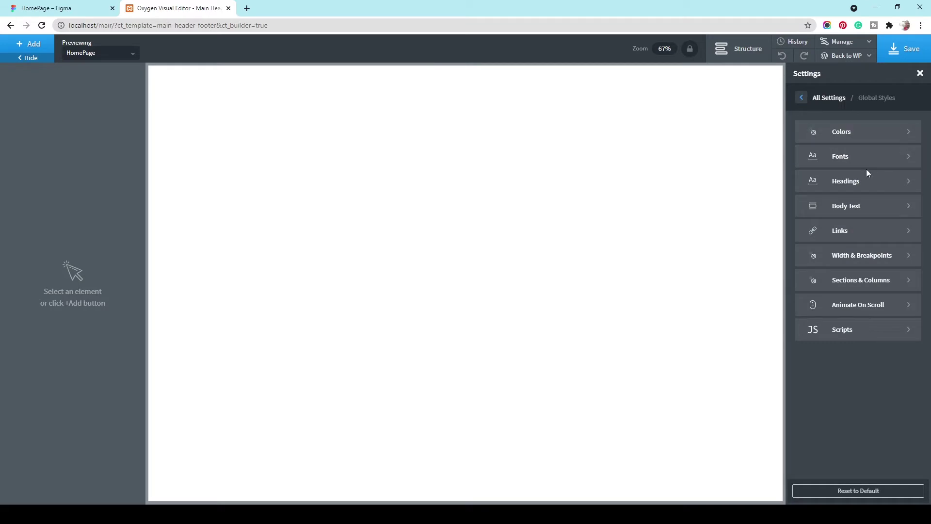
left_click(868, 205)
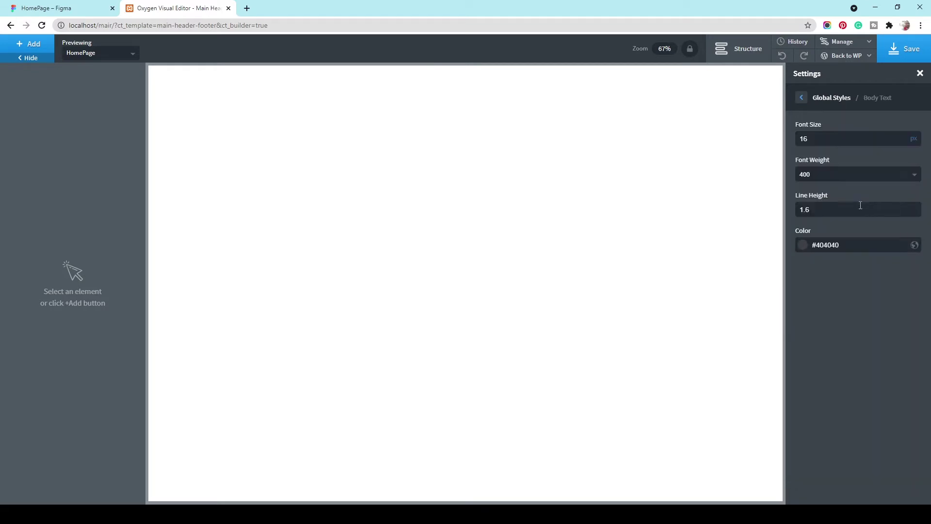
double_click(826, 140)
type("18")
Check the paragraph's weight in Figma again and set Oxygen's global body text font weight to 500
left_click(49, 7)
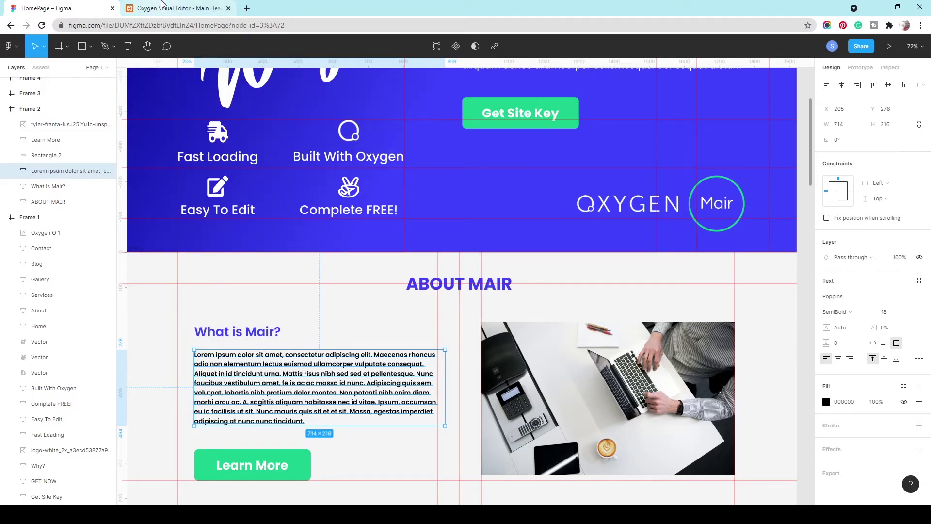
left_click(162, 6)
left_click(852, 175)
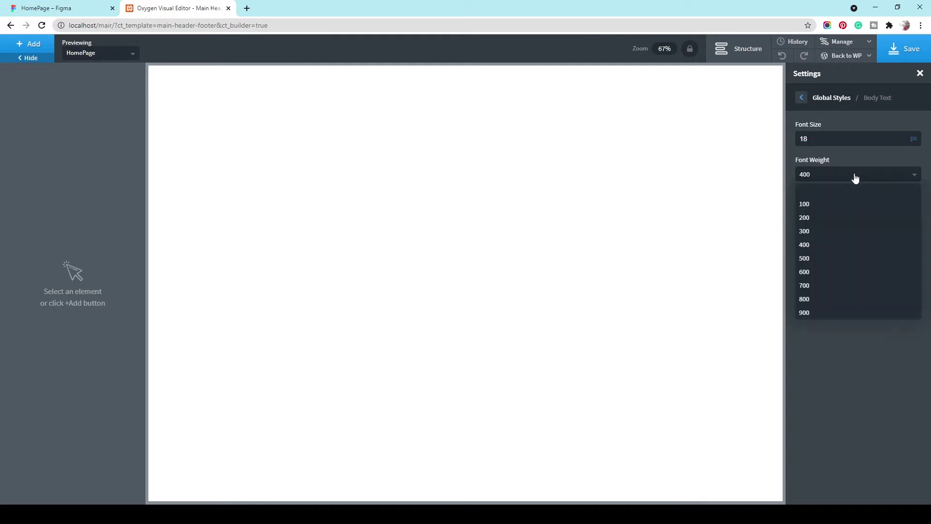
left_click(857, 258)
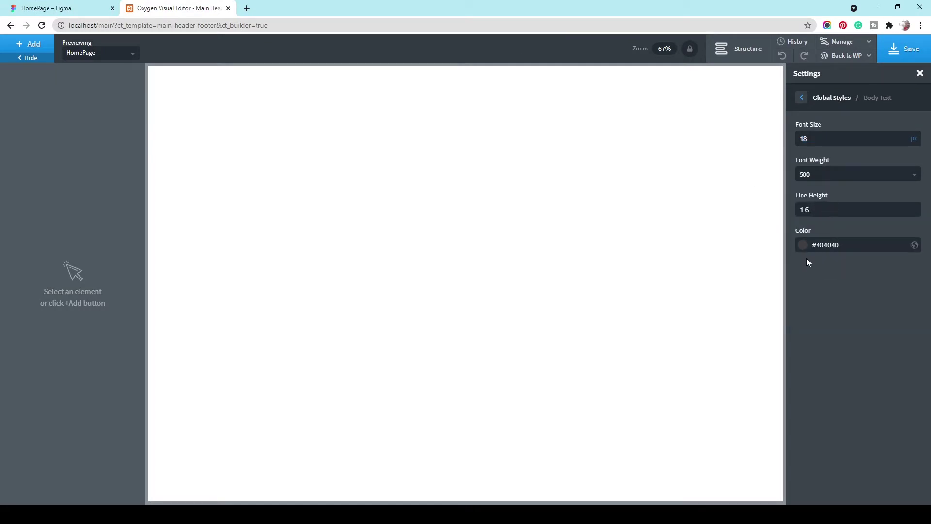
Set the global body text color to black (#000000), save, and leave the global styles
left_click(802, 245)
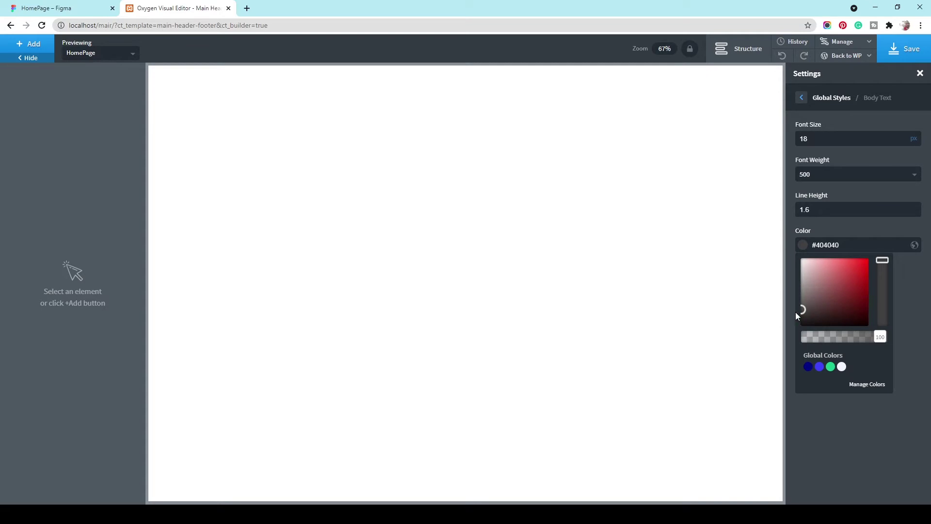
left_click_drag(801, 308, 816, 376)
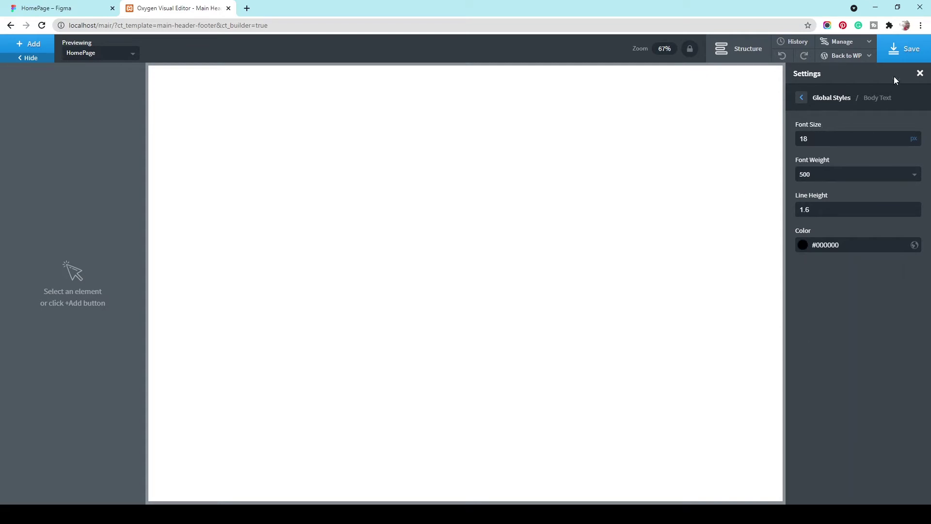
left_click(903, 50)
left_click(801, 97)
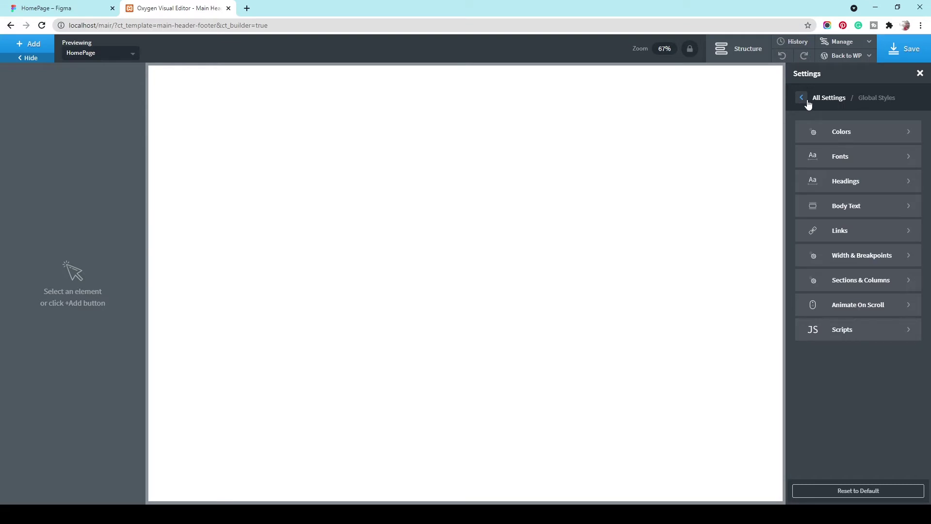
left_click(806, 100)
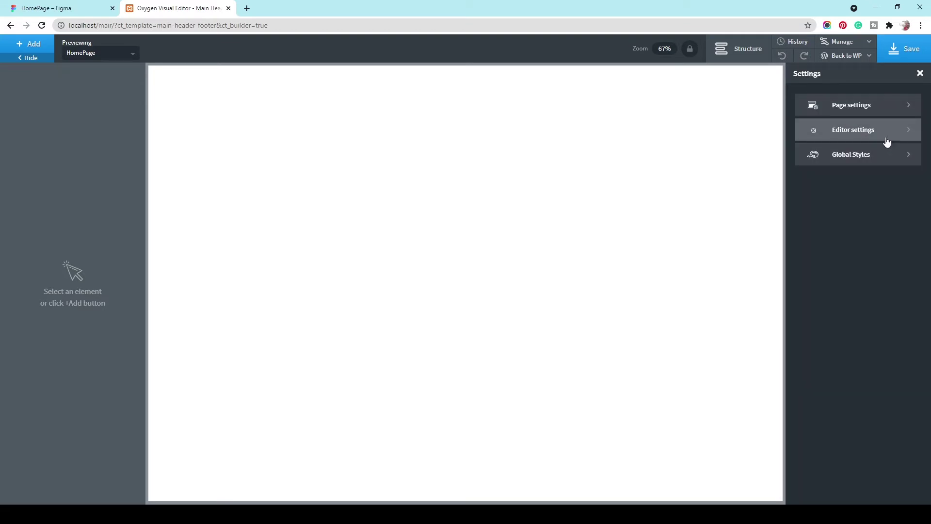
Switch to Figma and examine the text properties and vertical position of the ABOUT MAIR and FEATURES headings
left_click(88, 5)
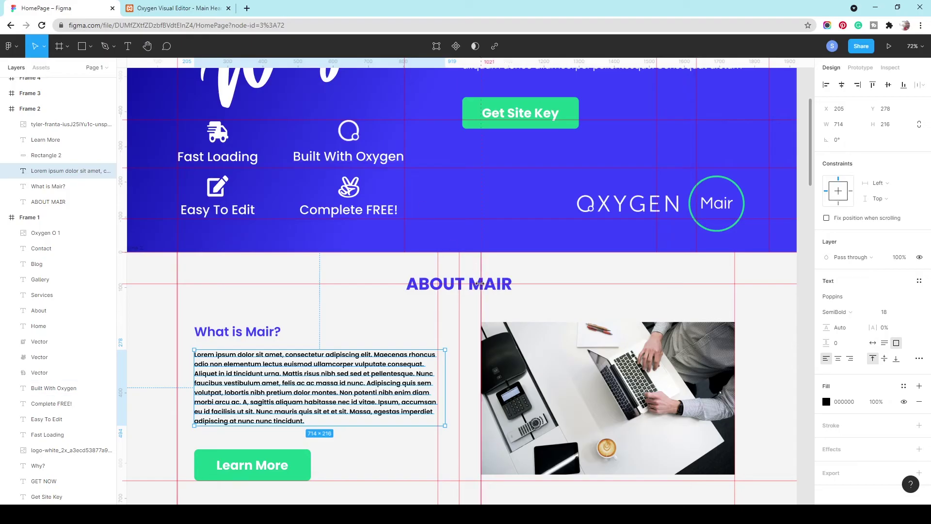
left_click(472, 284)
left_click(472, 291)
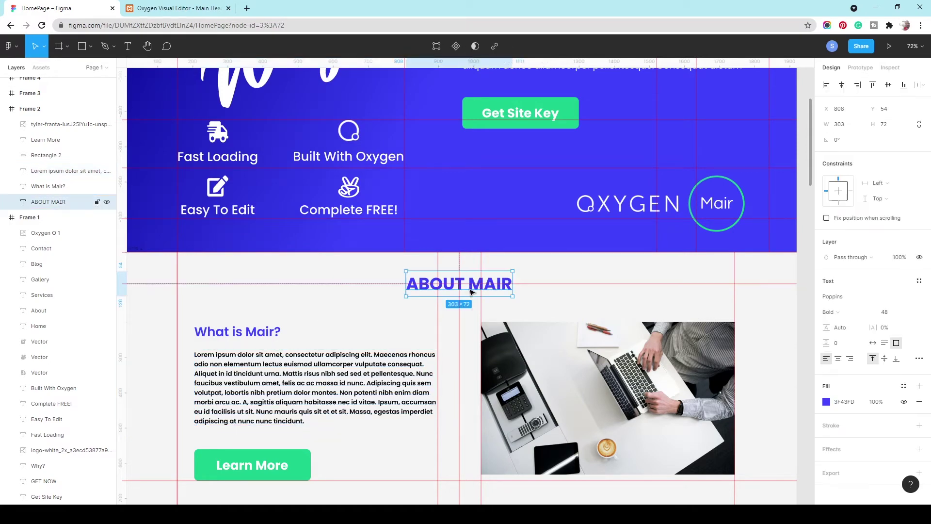
scroll(530, 266, "down", 10)
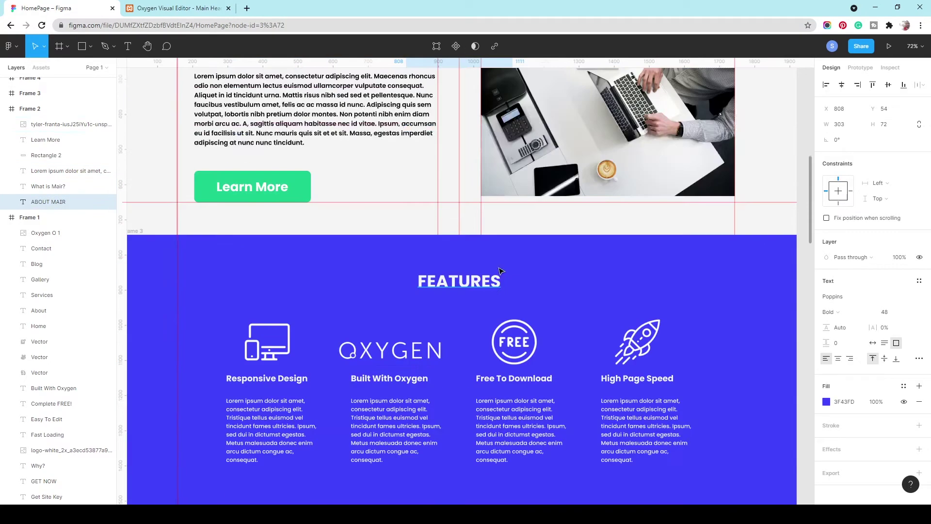
scroll(442, 243, "up", 3)
left_click(481, 133)
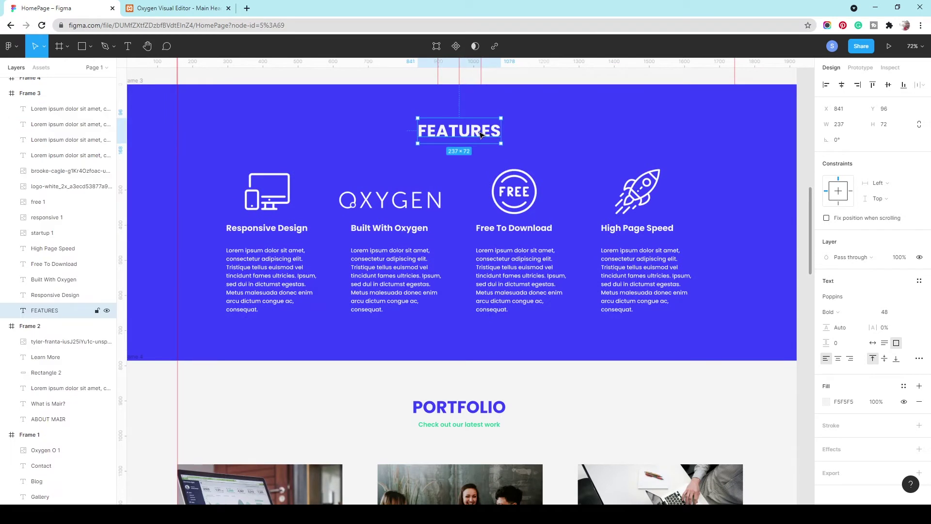
Return to the Oxygen editor and set the global section container's top and bottom padding to 100 px
left_click(174, 8)
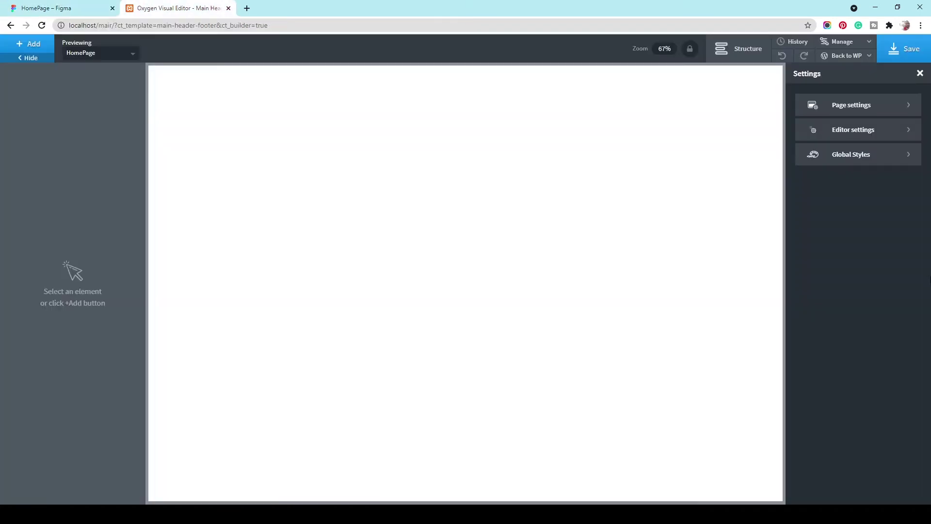
left_click(874, 159)
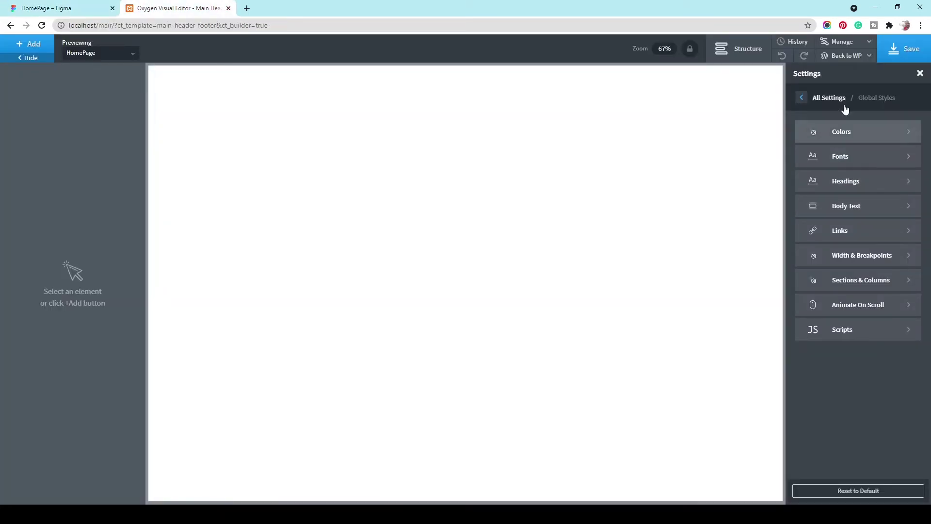
left_click(875, 283)
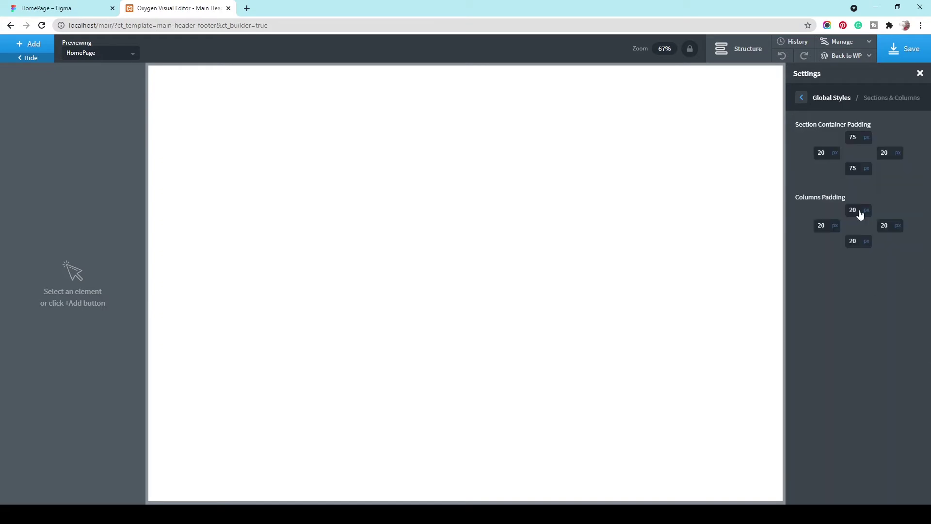
double_click(858, 138)
type("100")
double_click(857, 170)
type("100")
Set the global section container's left and right padding to 100 px, save, and leave the global styles
double_click(820, 153)
type("100")
double_click(884, 153)
type("100")
key("ctrl+s")
left_click(802, 99)
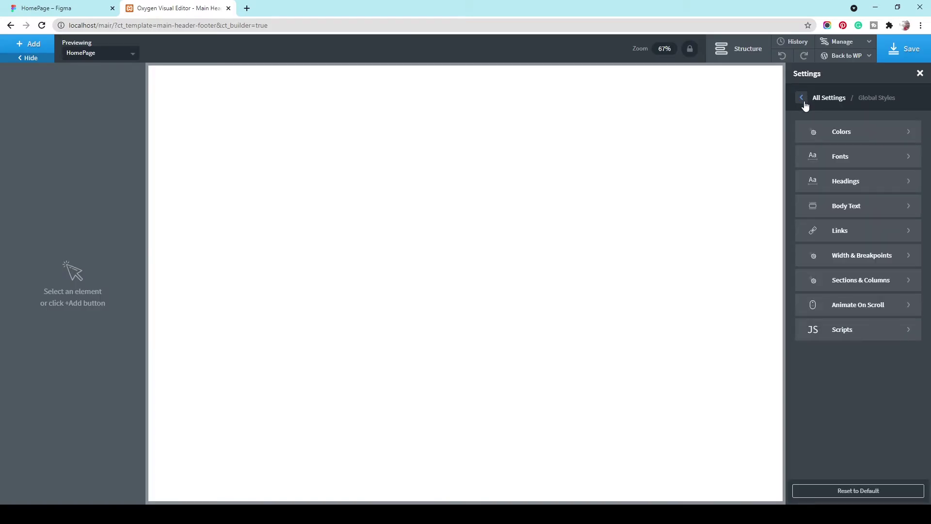
left_click(802, 98)
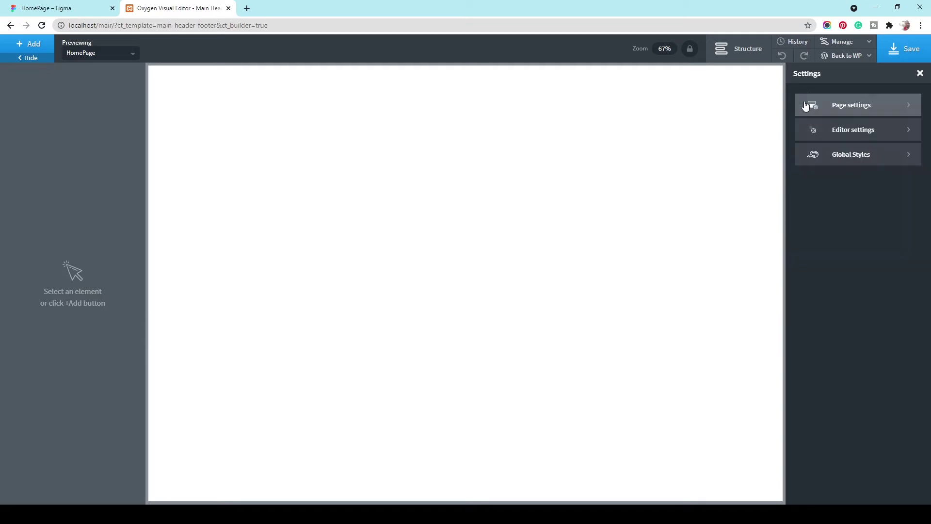
Add a Header Builder component to the empty main header-footer template
left_click(29, 45)
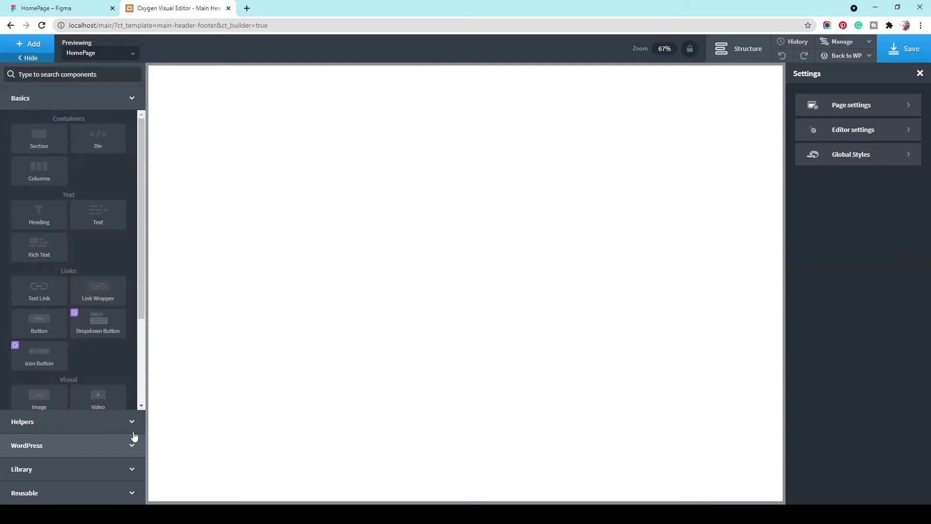
left_click(124, 420)
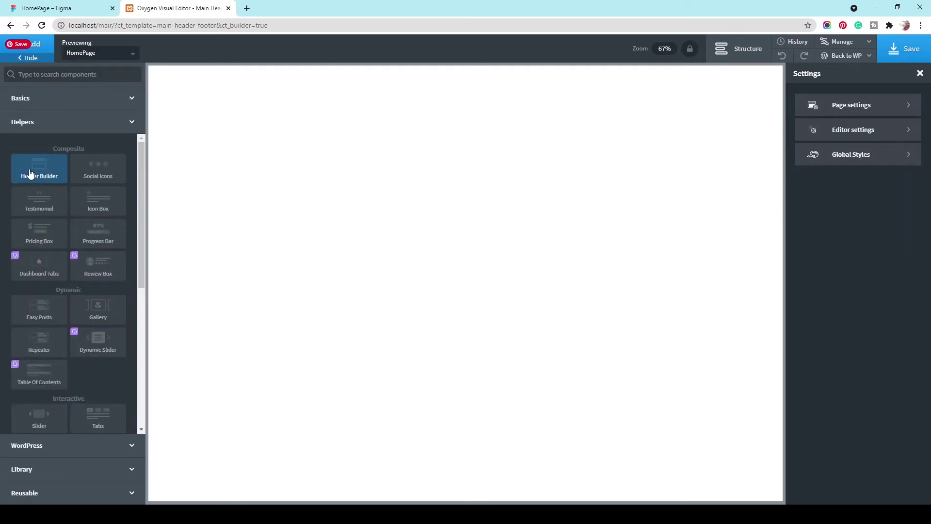
left_click(49, 176)
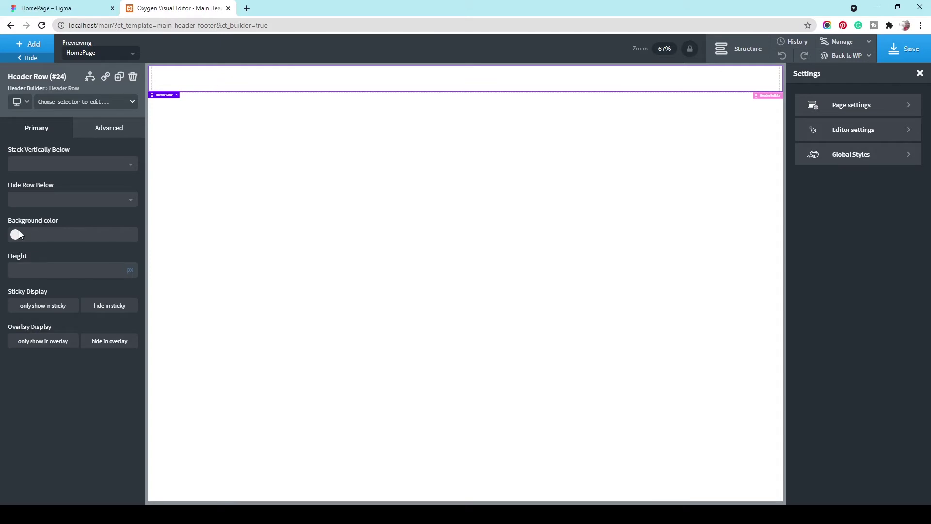
Switch to Figma and copy the dark colour stop's hex code, 010483, from Frame 1's linear gradient fill
left_click(74, 6)
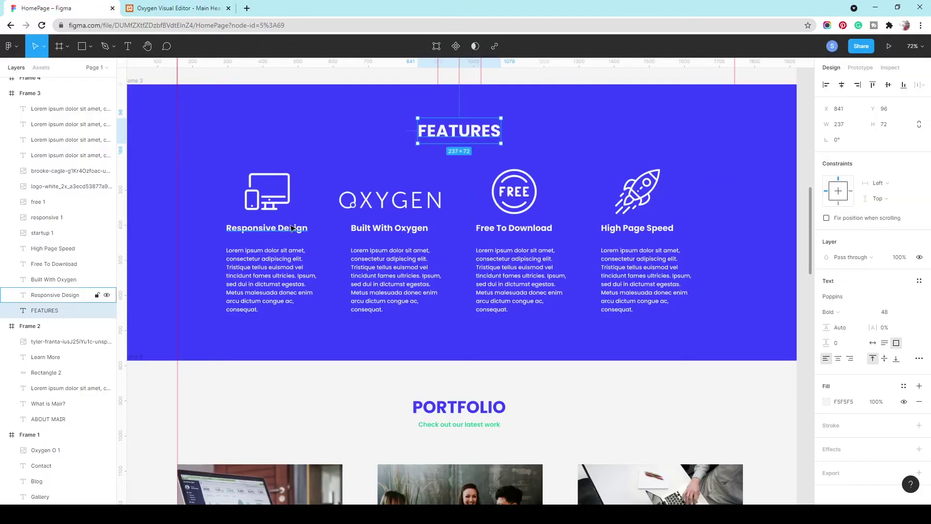
scroll(372, 241, "up", 10)
scroll(372, 241, "up", 5)
scroll(281, 158, "down", 2)
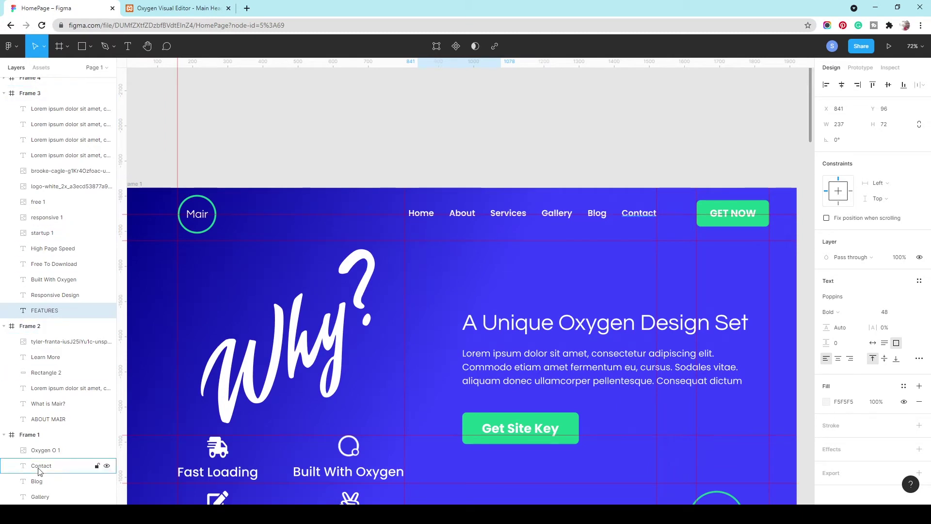
left_click(58, 434)
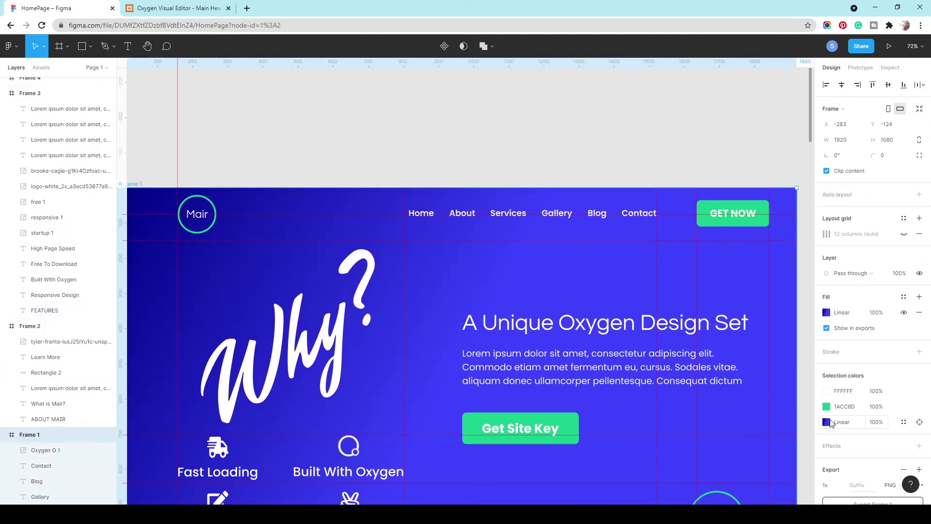
left_click(826, 313)
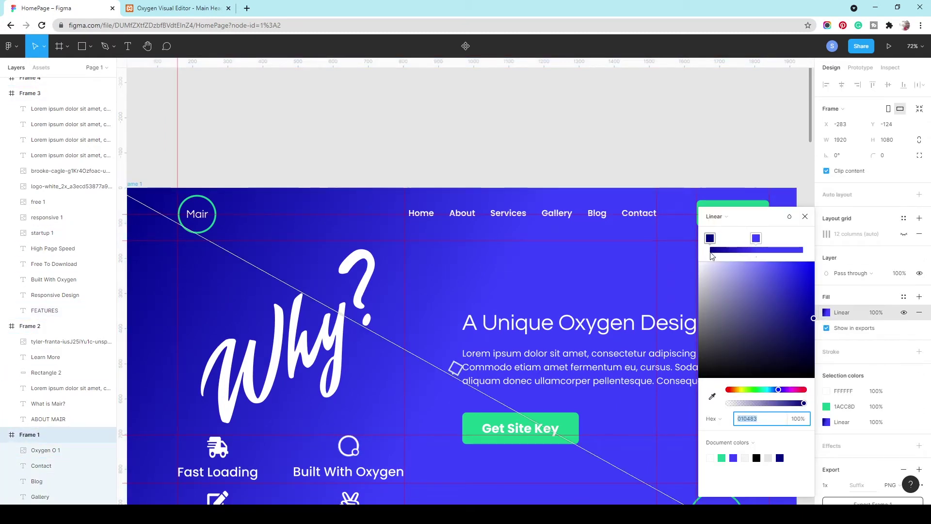
left_click(769, 426)
key("ctrl+c")
Return to the Oxygen editor and set the header row's background color to #010483
left_click(177, 8)
left_click(63, 236)
type("#")
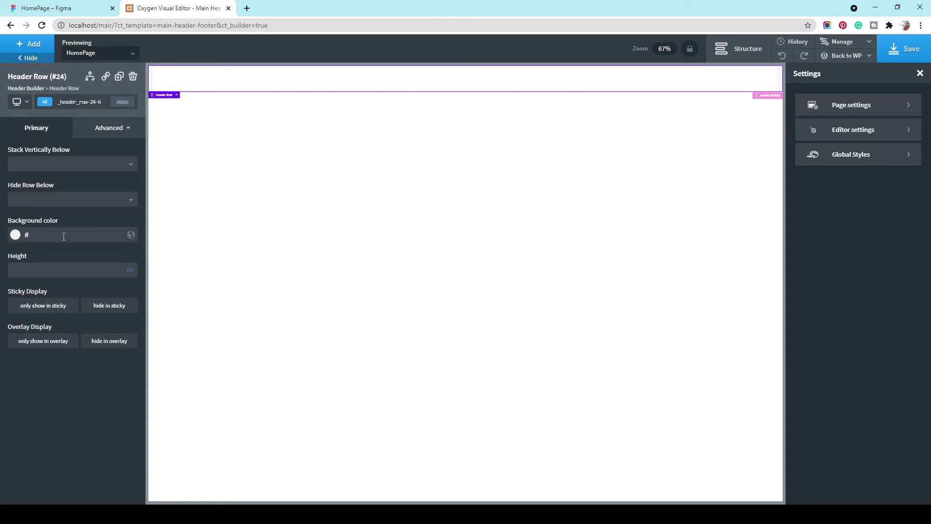
key("ctrl+v")
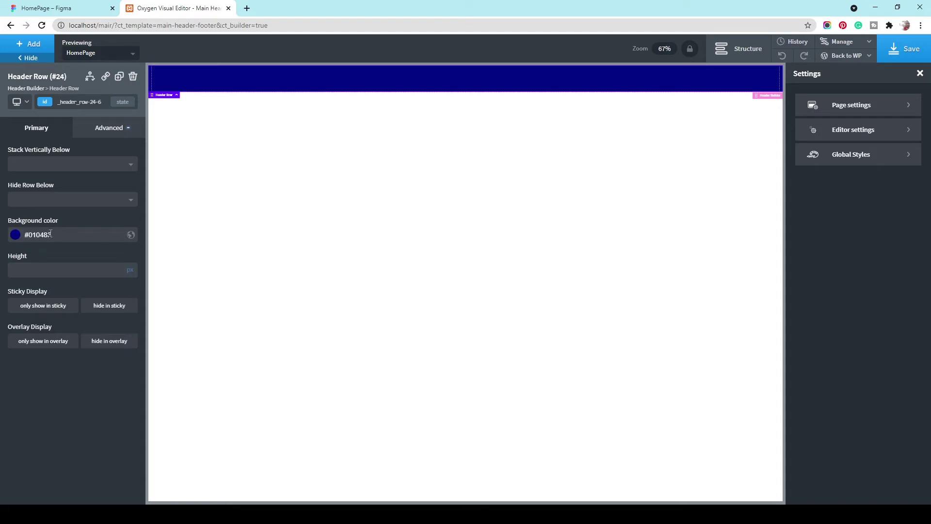
Check the header area of Frame 1 in Figma, close its gradient fill settings, and return to the Oxygen editor
left_click(49, 7)
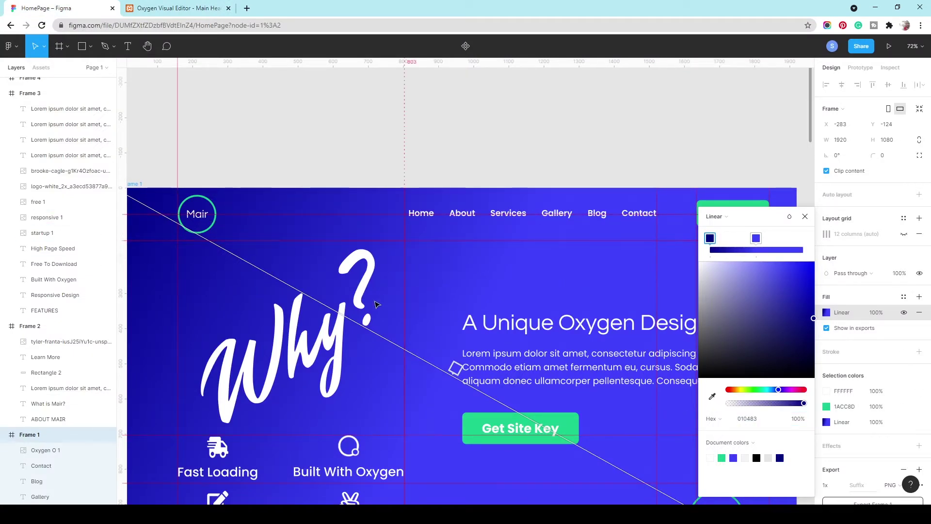
left_click(861, 299)
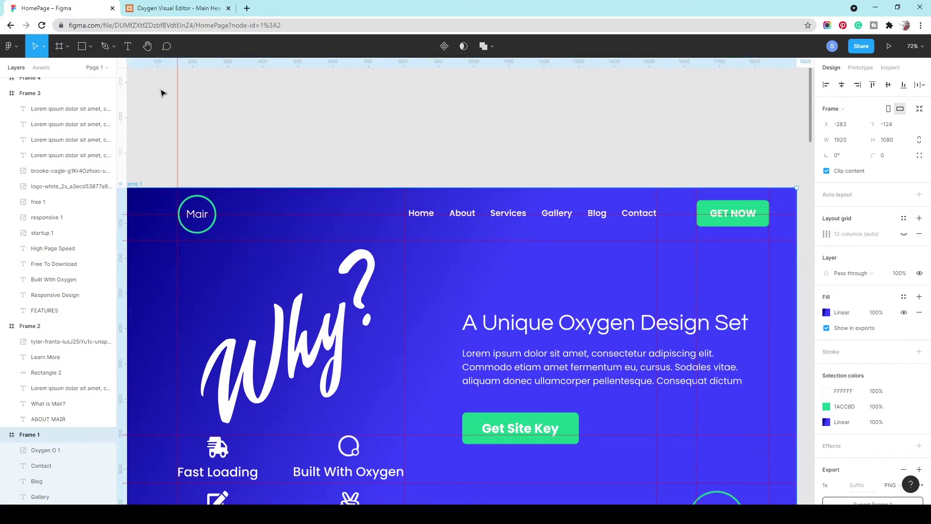
left_click(177, 8)
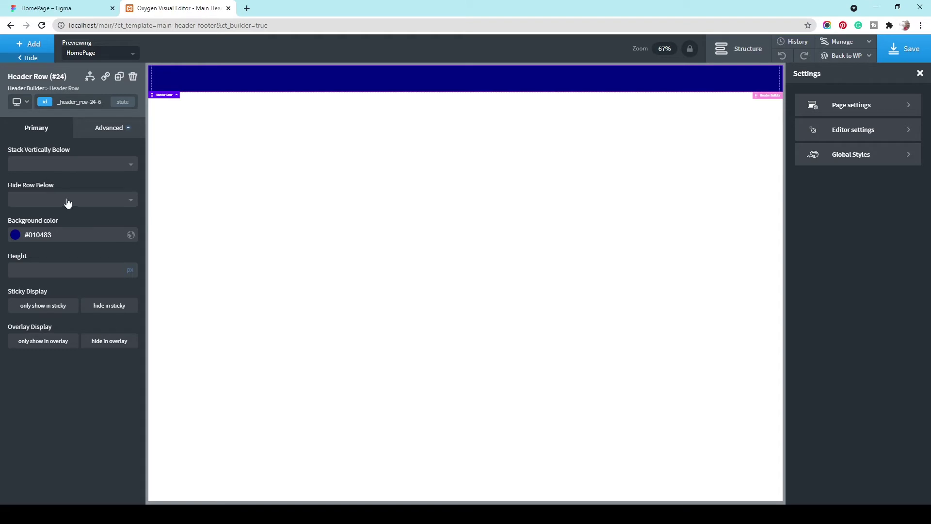
Set the header row's padding to 100 px left and right and 25 px top and bottom
left_click(104, 132)
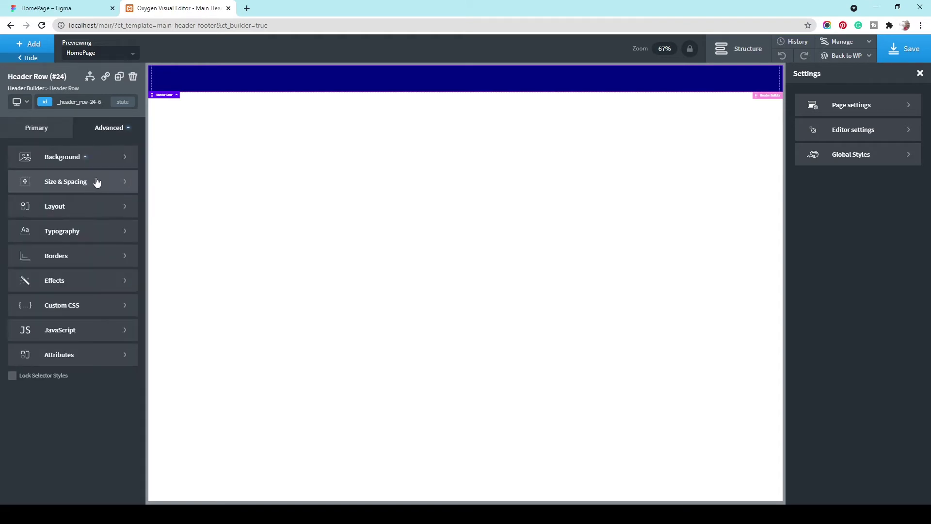
left_click(96, 182)
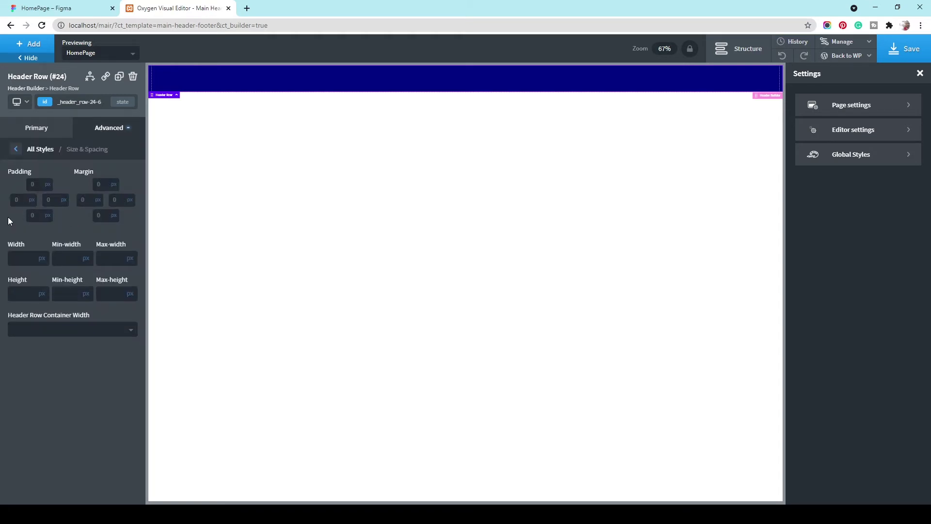
left_click(18, 200)
type("100")
left_click(56, 199)
type("100")
left_click(42, 184)
type("25")
left_click(32, 215)
type("25")
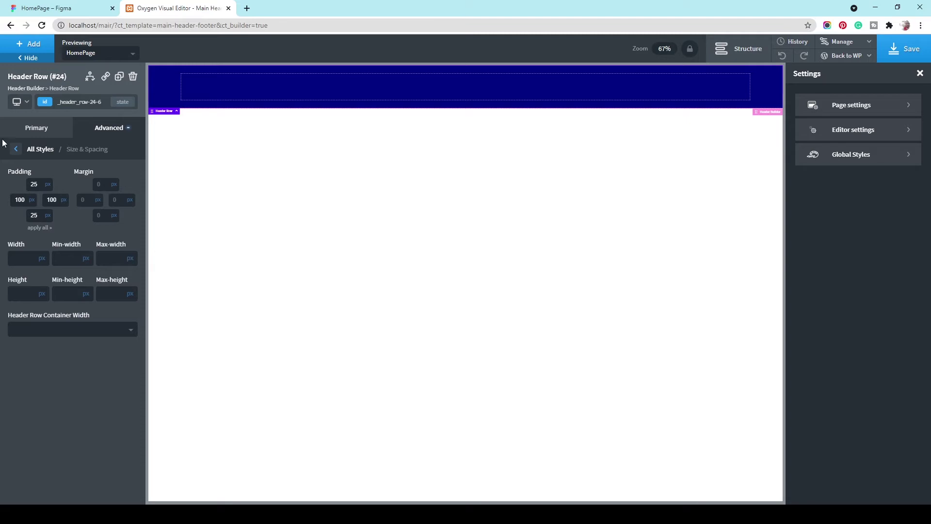
left_click(26, 135)
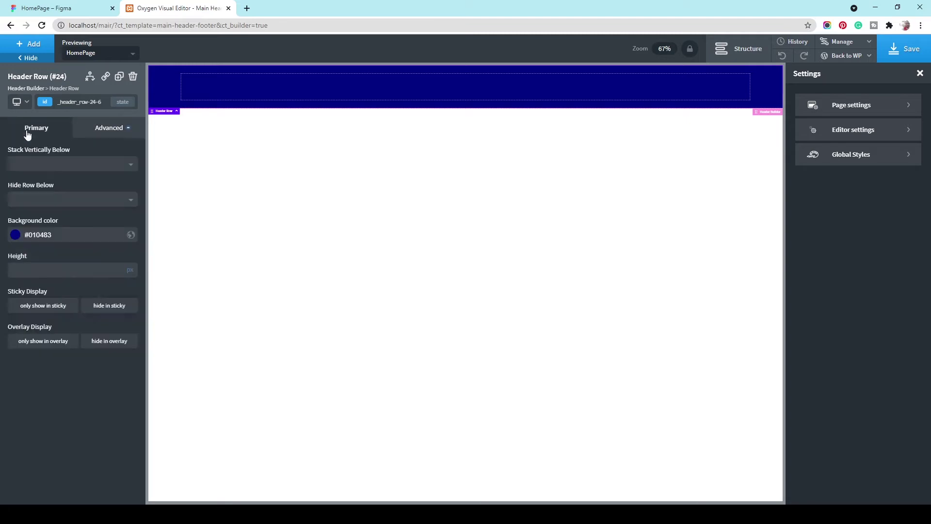
Add a Link Wrapper component to the header row
left_click(31, 49)
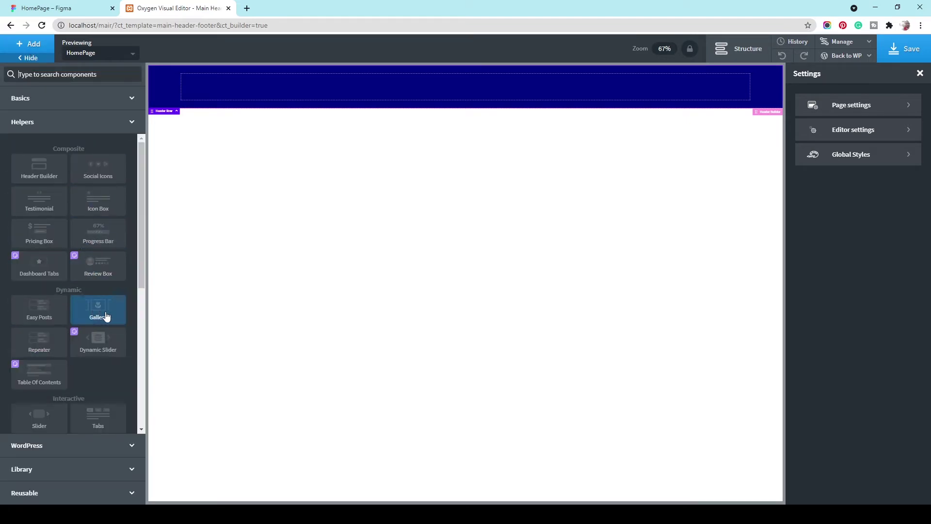
left_click(130, 98)
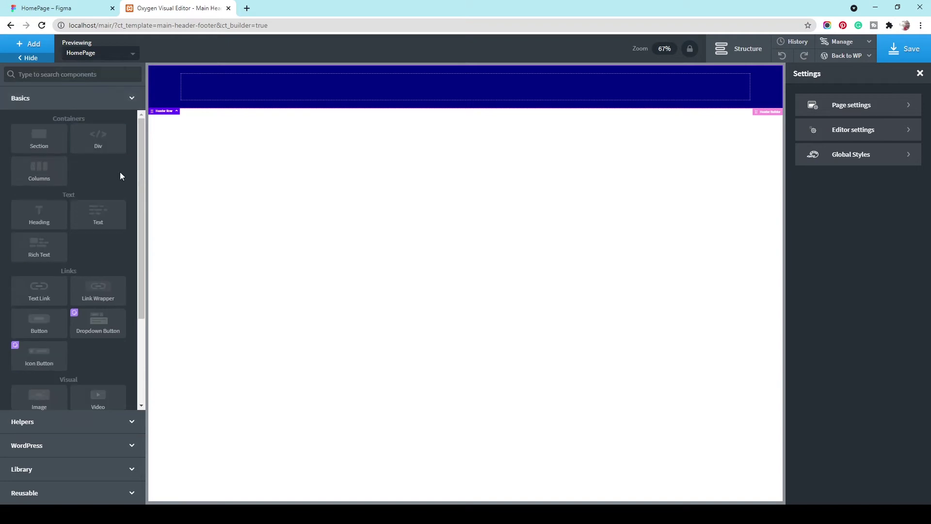
left_click(98, 302)
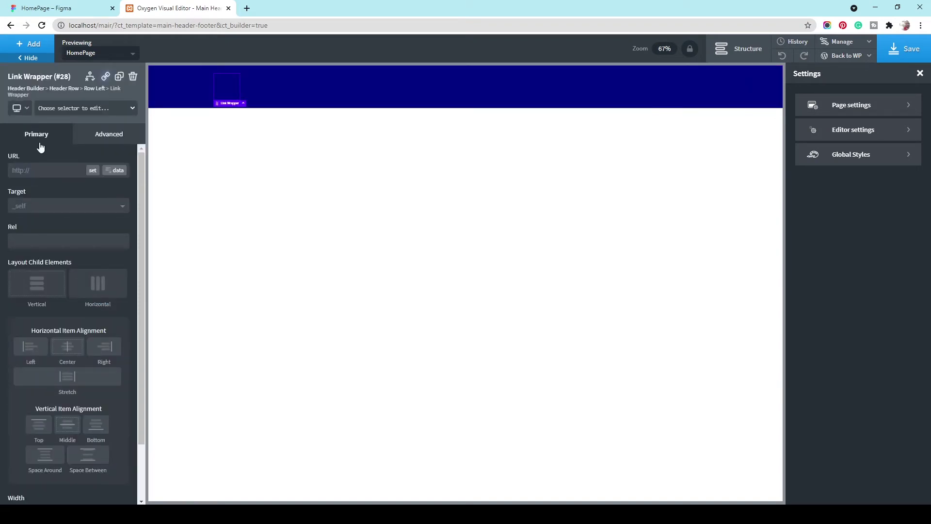
left_click(29, 44)
left_click(41, 329)
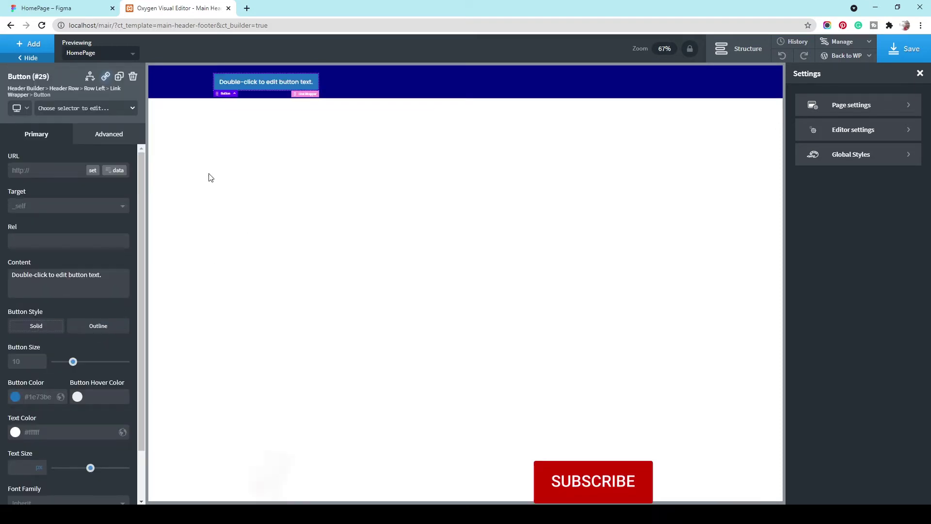
left_click(133, 76)
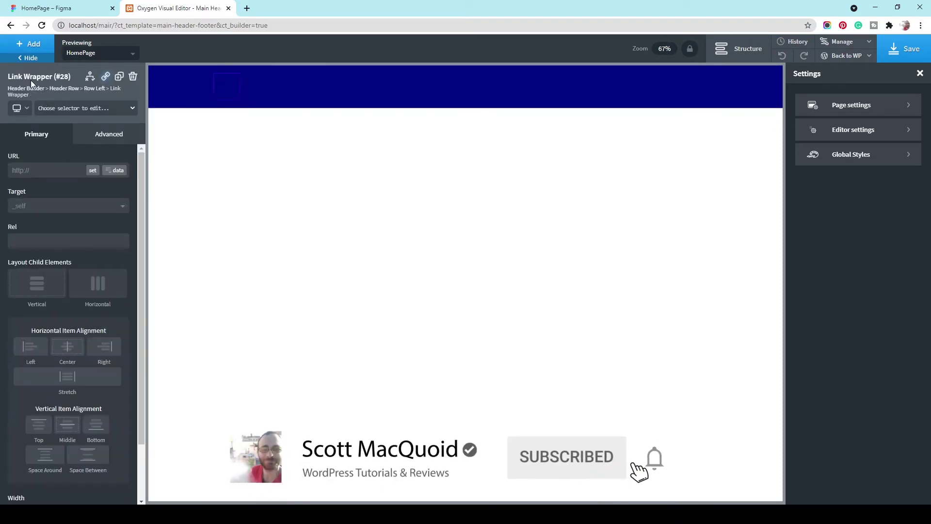
Add an Image inside the link wrapper and use the Mair logo, Logo-Hero.png, from the media library as its source
left_click(29, 44)
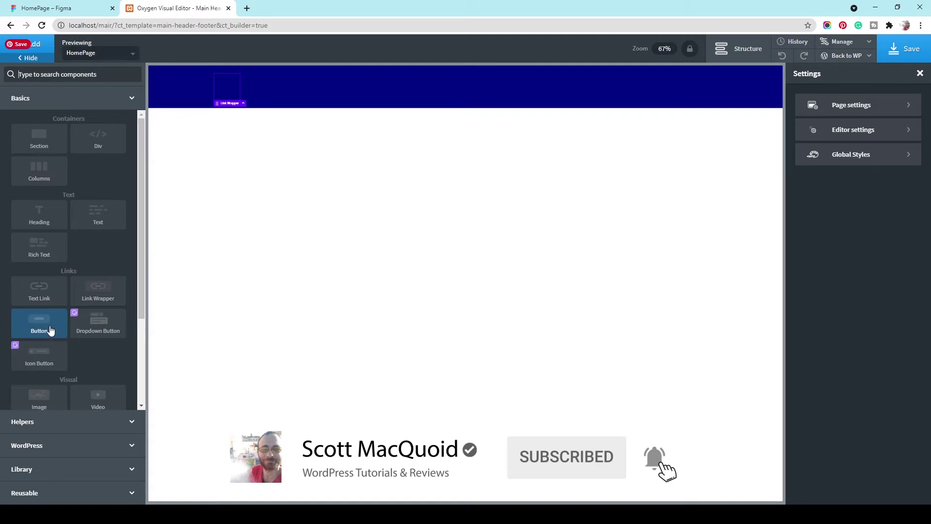
left_click(39, 395)
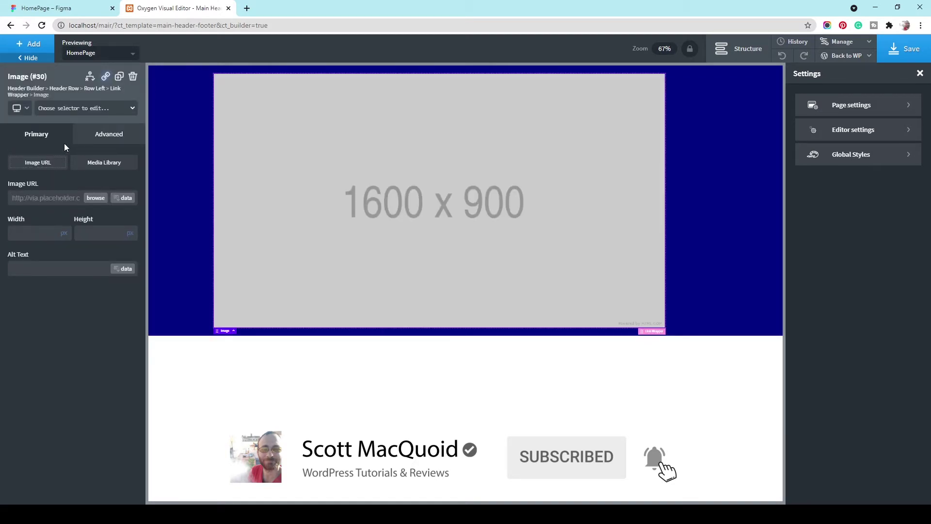
left_click(98, 163)
left_click(122, 198)
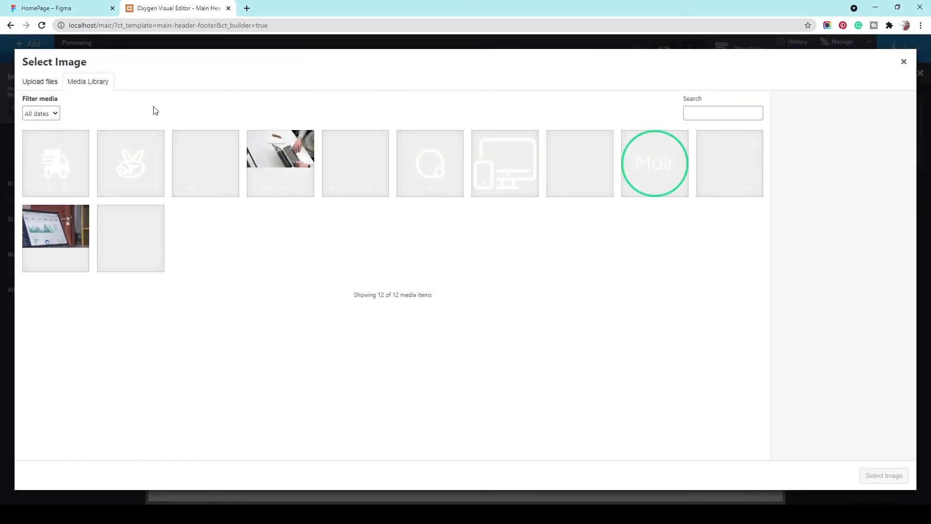
left_click(631, 170)
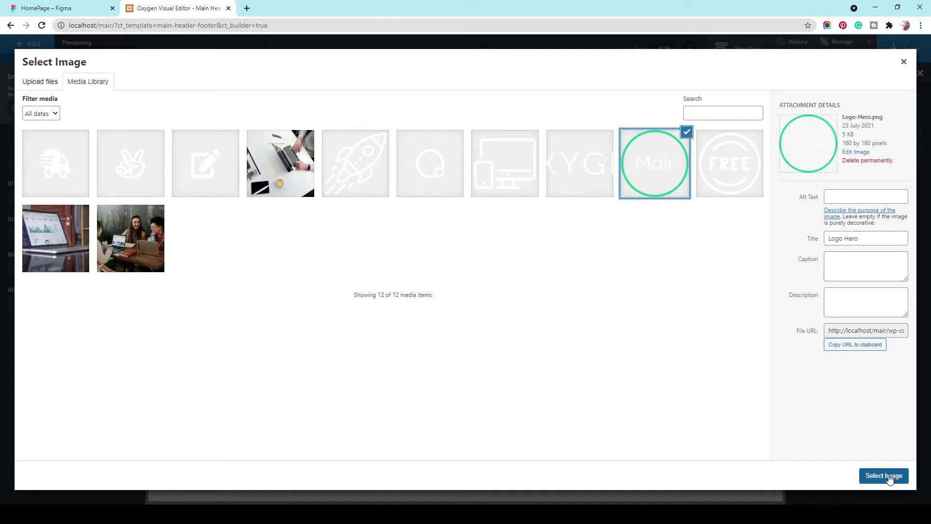
left_click(890, 479)
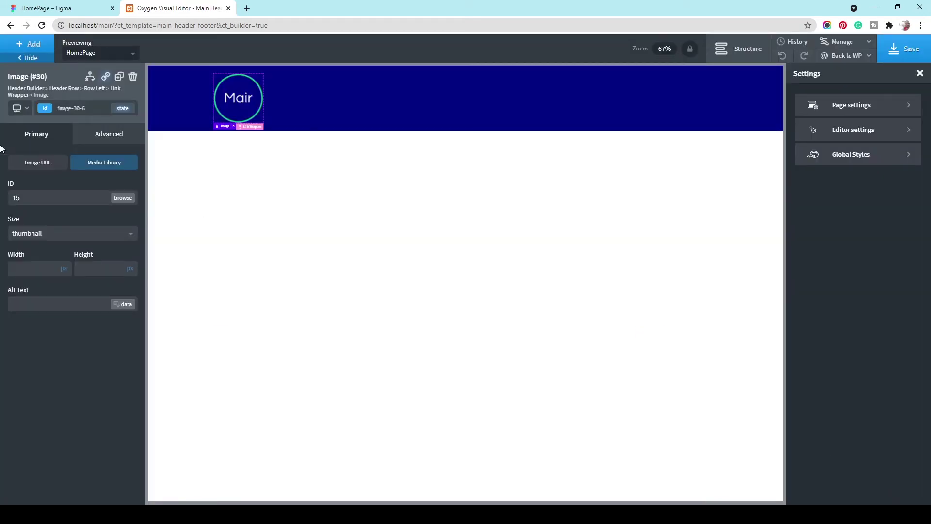
Set the logo image to full size with a width and height of 120 px, and save the template
left_click(35, 235)
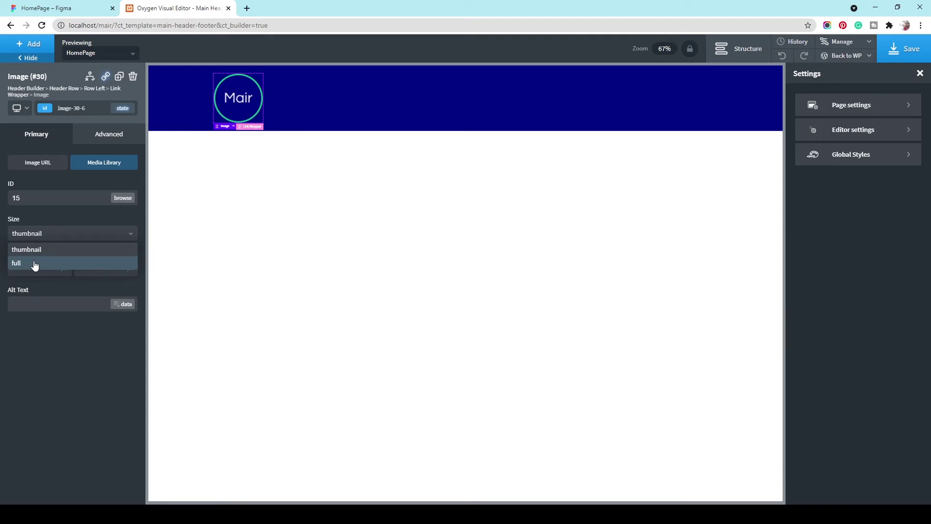
left_click(34, 264)
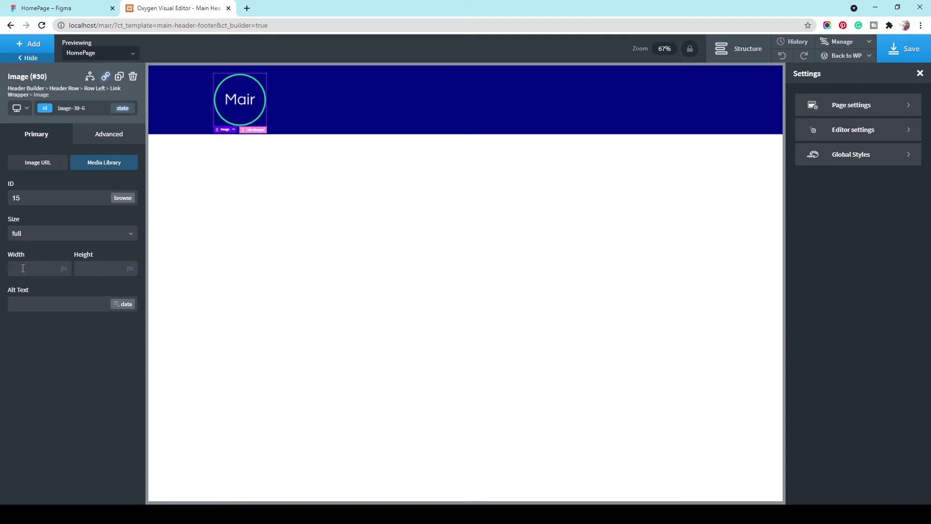
left_click(22, 268)
type("120")
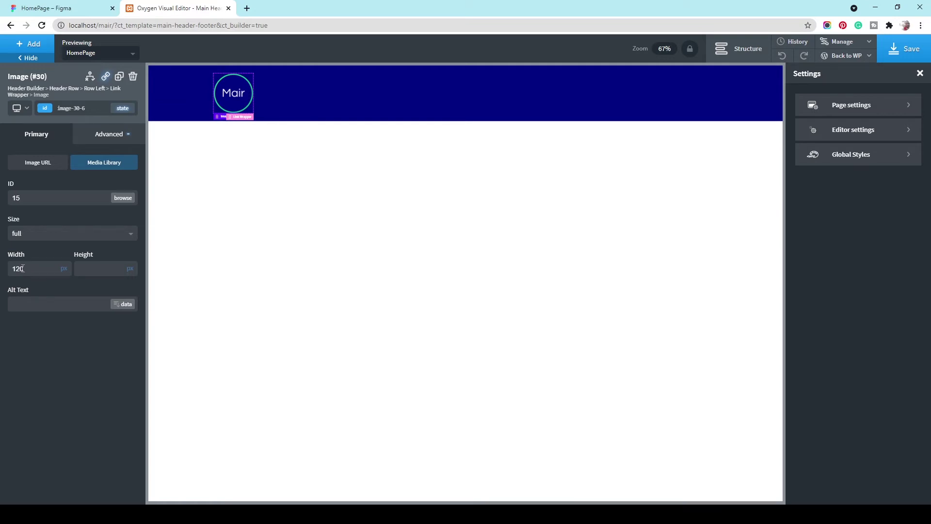
type("120")
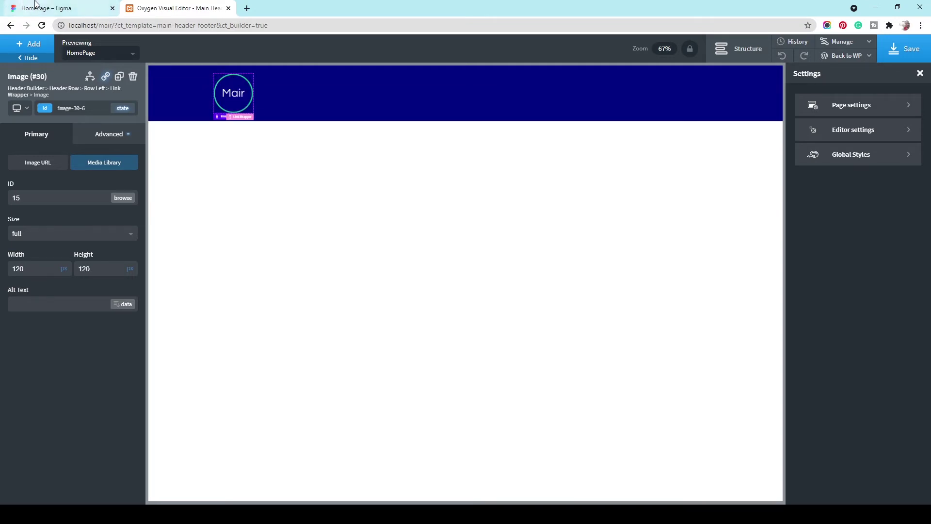
left_click(905, 49)
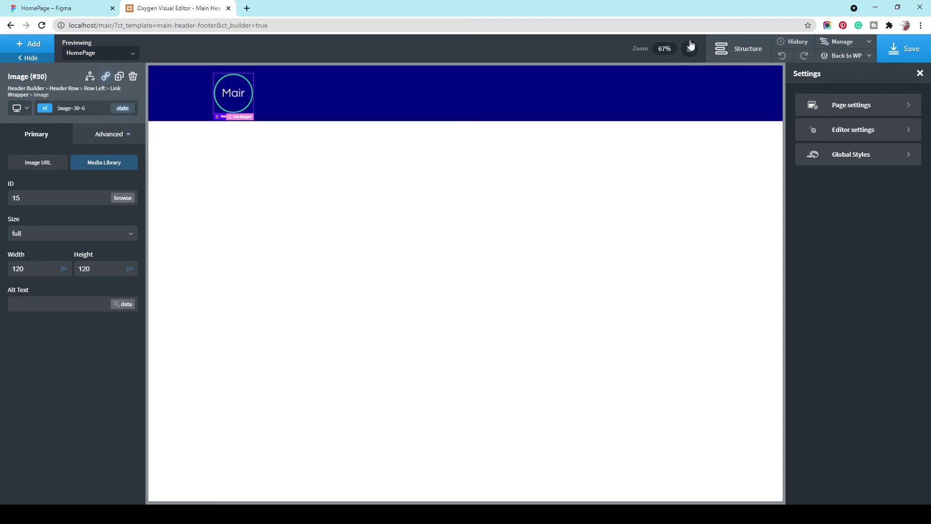
Show the page structure, add a WordPress Menu component to the header row, and assign the Main menu to it
left_click(751, 48)
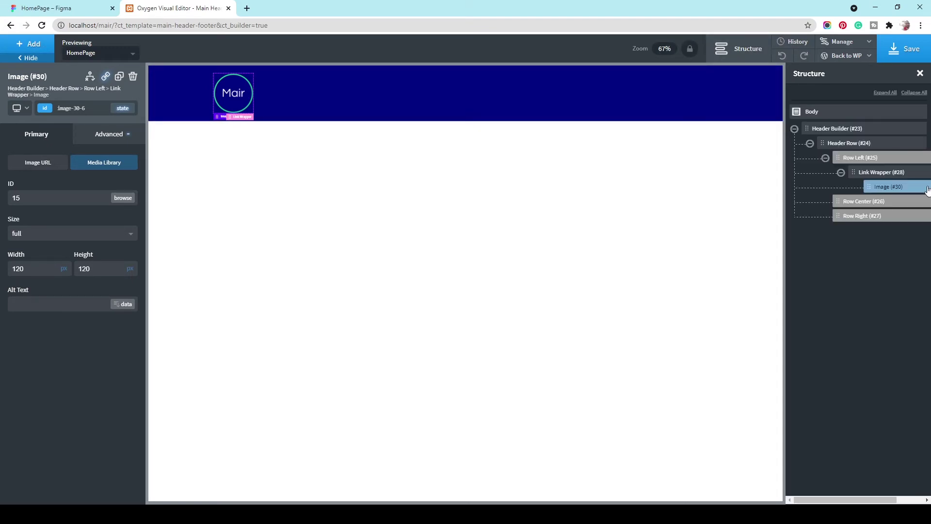
left_click(847, 199)
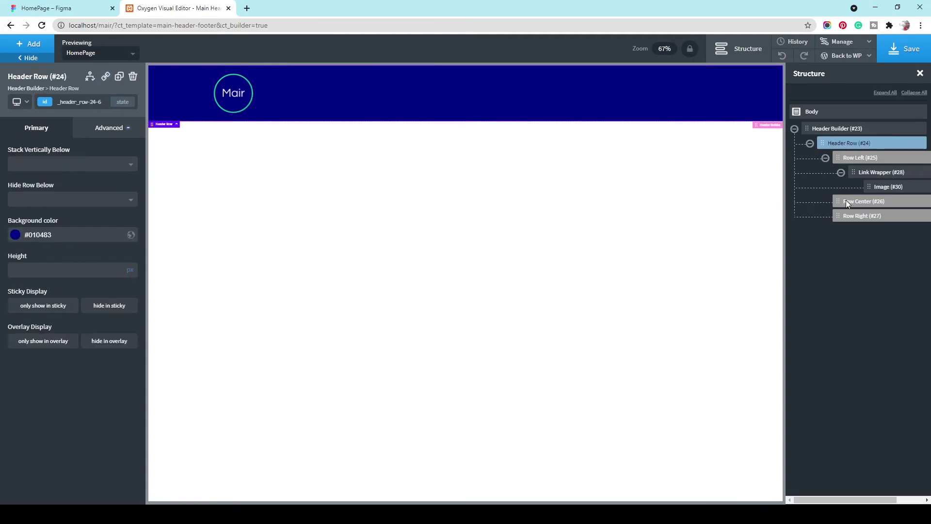
left_click(20, 48)
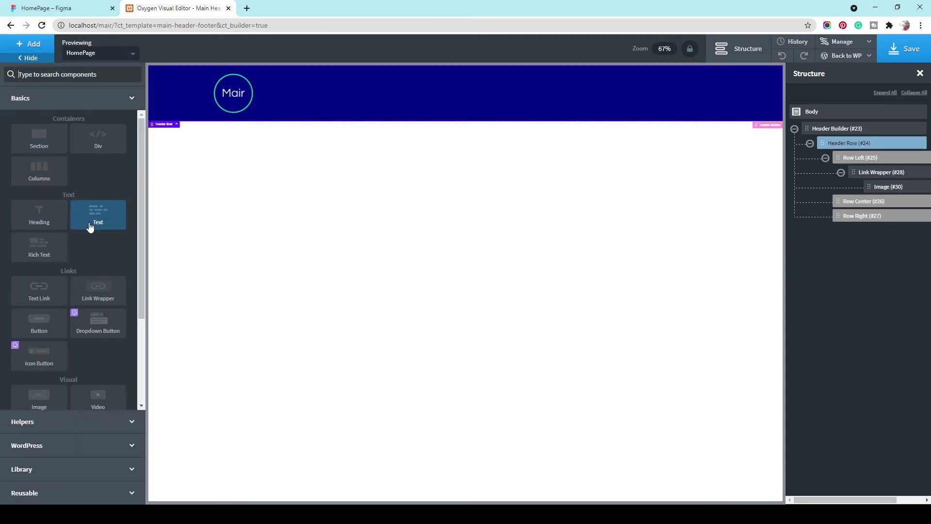
left_click(109, 421)
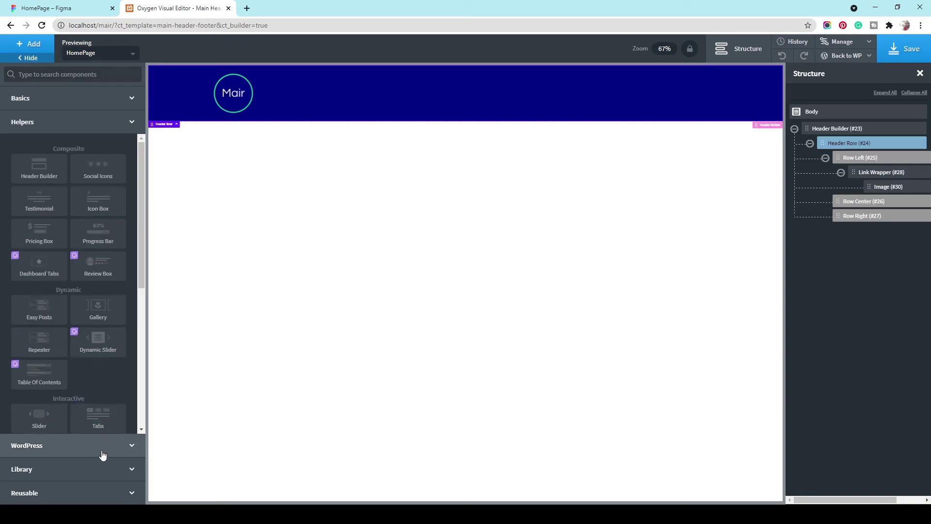
left_click(77, 444)
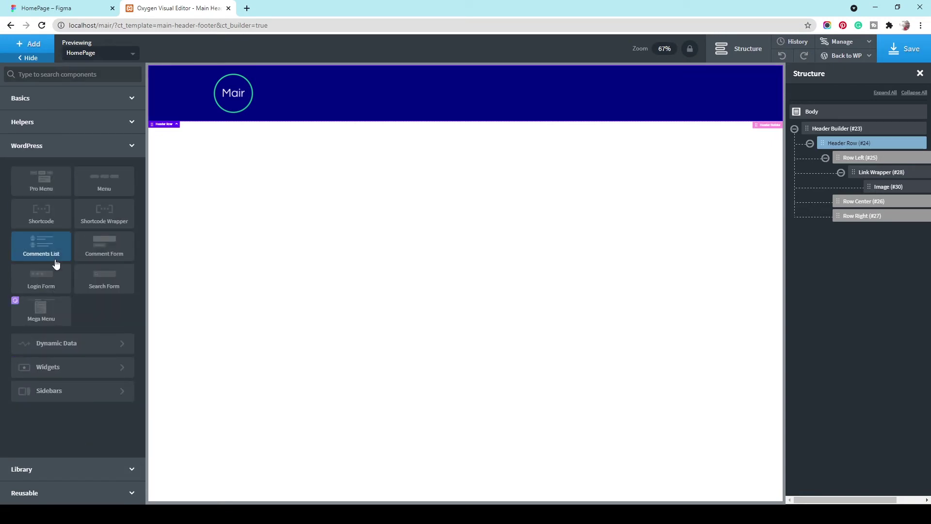
left_click(101, 186)
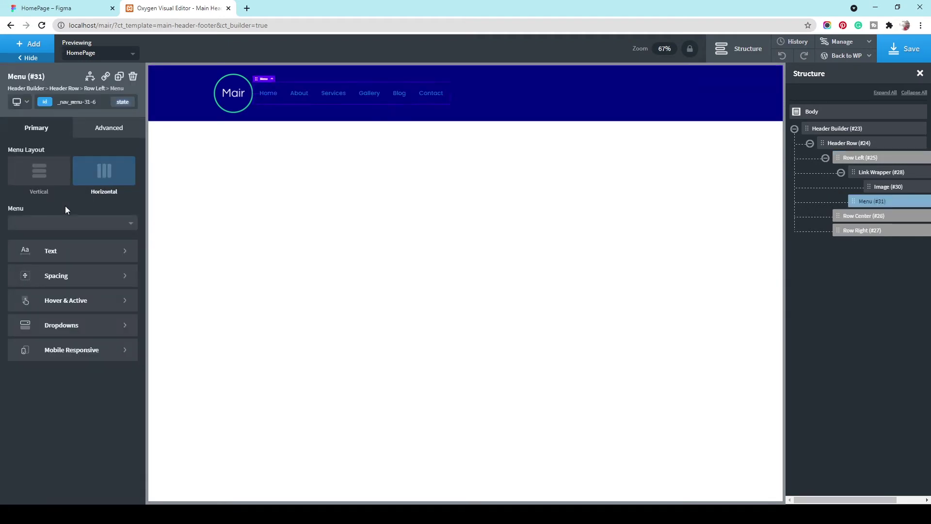
left_click(82, 225)
left_click(64, 247)
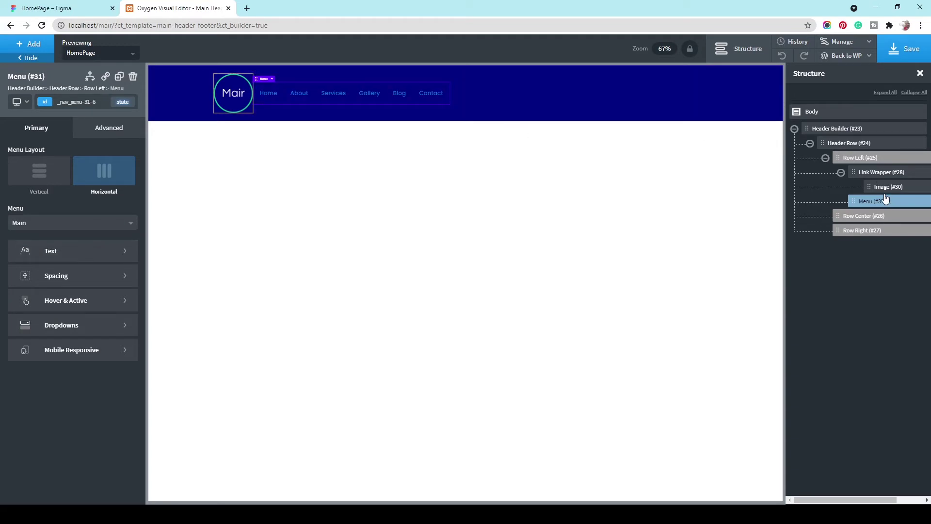
Move the Menu component into the header's Row Right and open its text styling options
left_click_drag(854, 201, 859, 228)
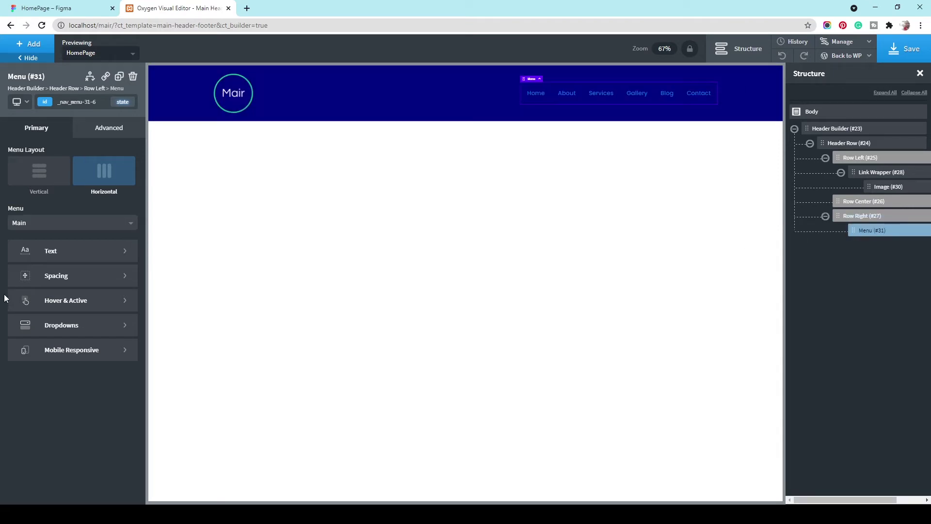
left_click(99, 259)
Switch to the Figma design and inspect the typography and color of the Home navigation link
left_click(49, 8)
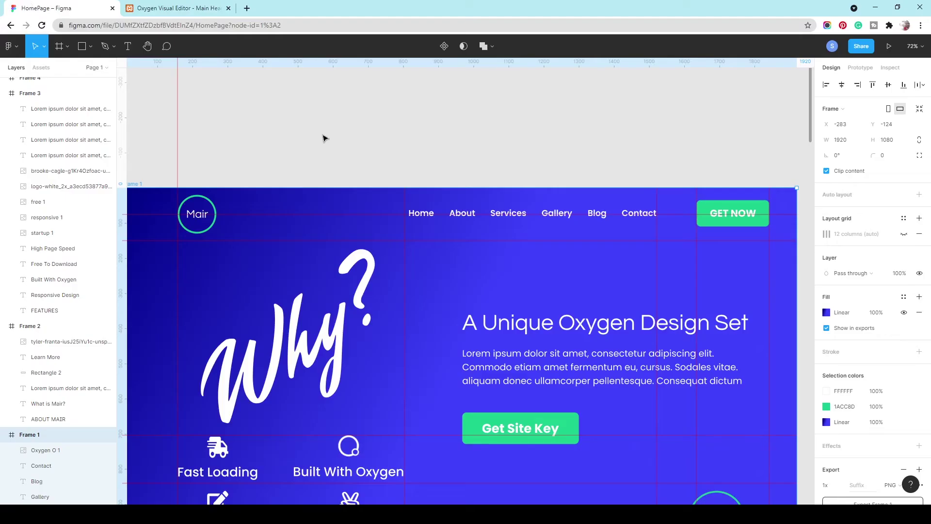
key("Escape")
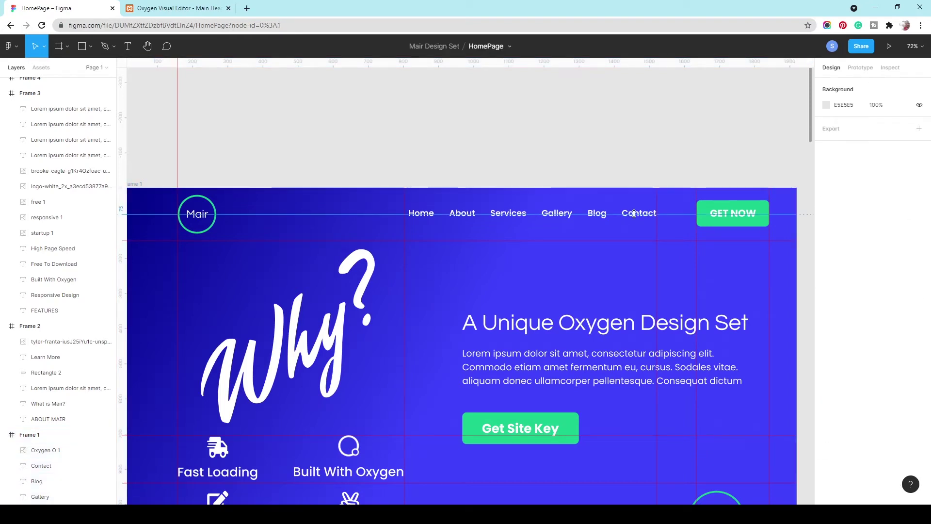
left_click(426, 217)
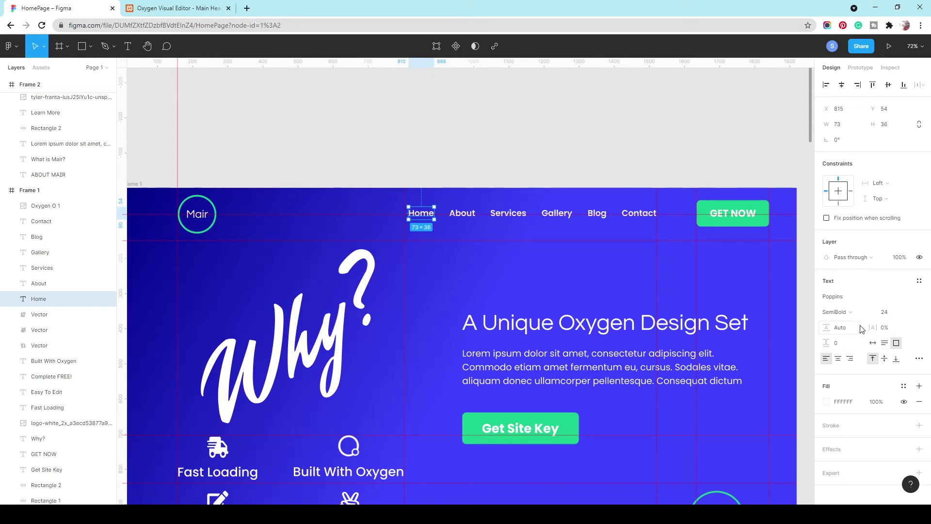
left_click(890, 68)
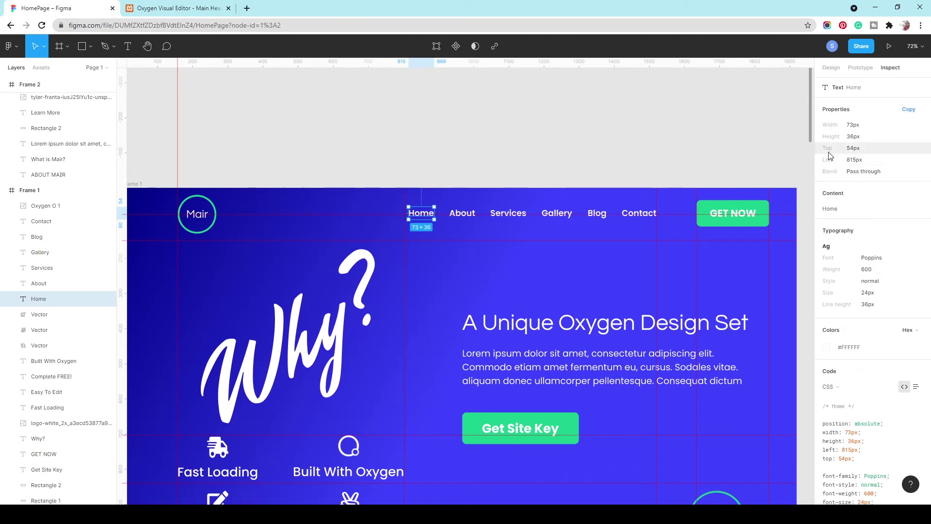
left_click(867, 270)
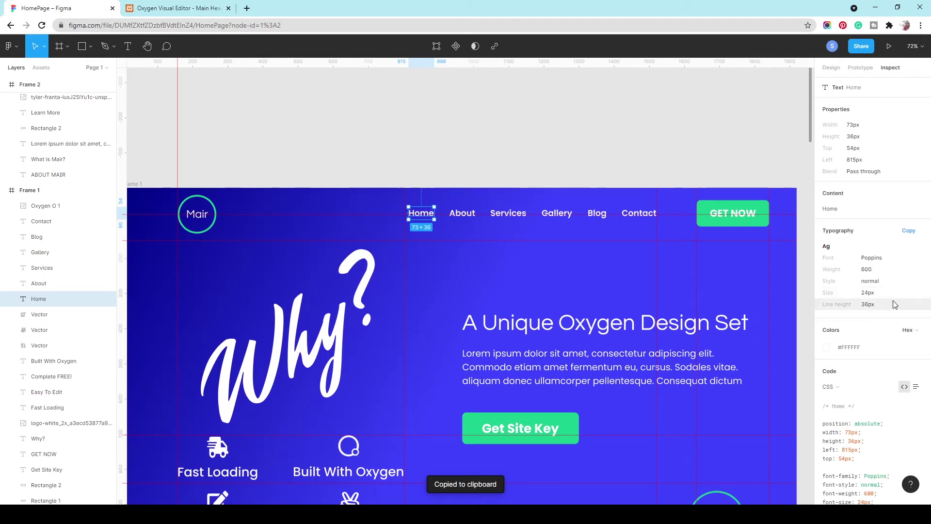
left_click(880, 305)
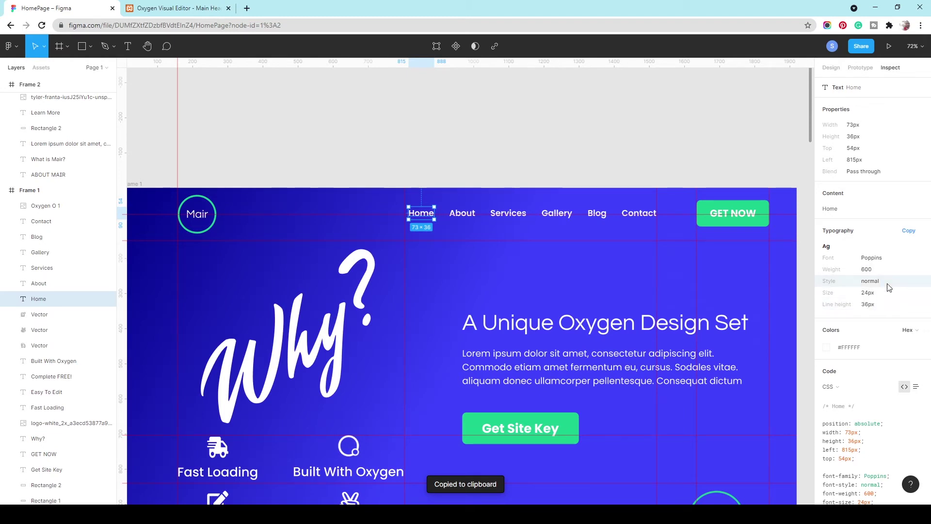
Back in Oxygen, style the menu text with the white global Bg color, 24 px font size and the Display (Poppins) font family
left_click(170, 4)
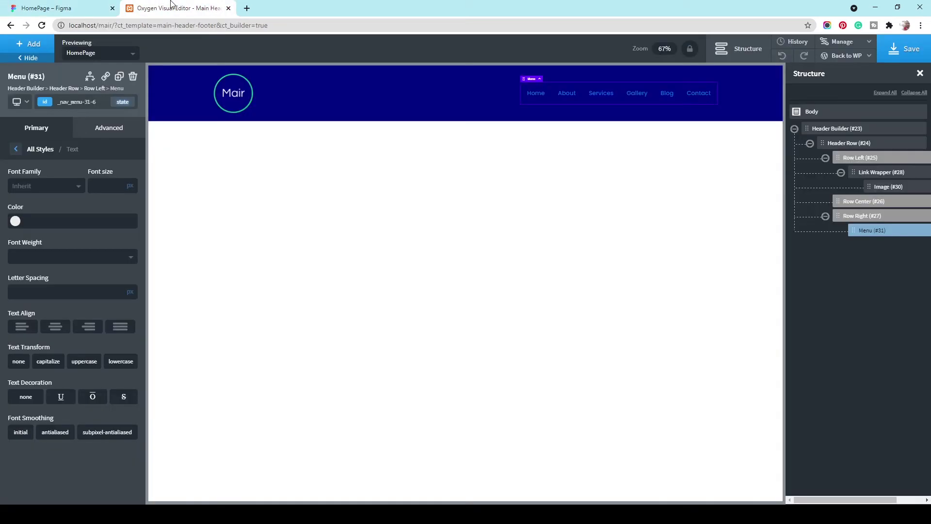
left_click(15, 221)
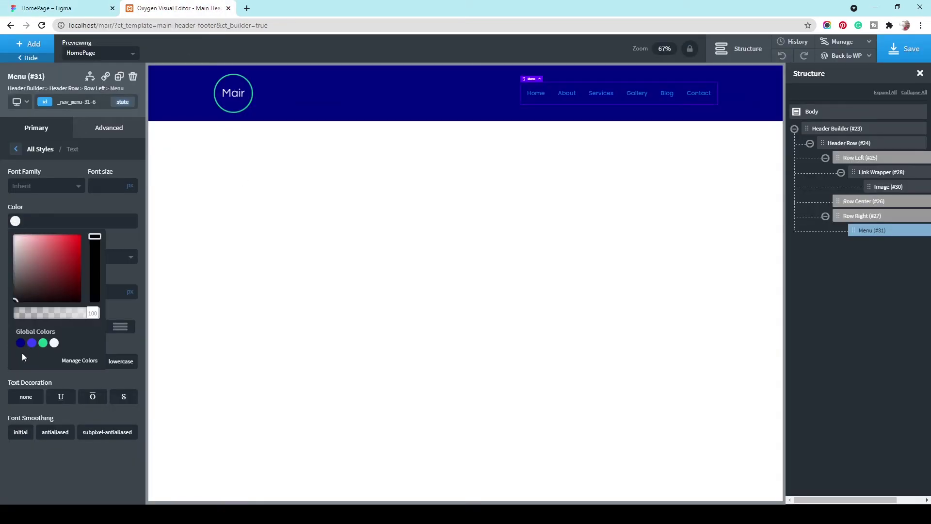
left_click(54, 343)
left_click(101, 186)
type("24")
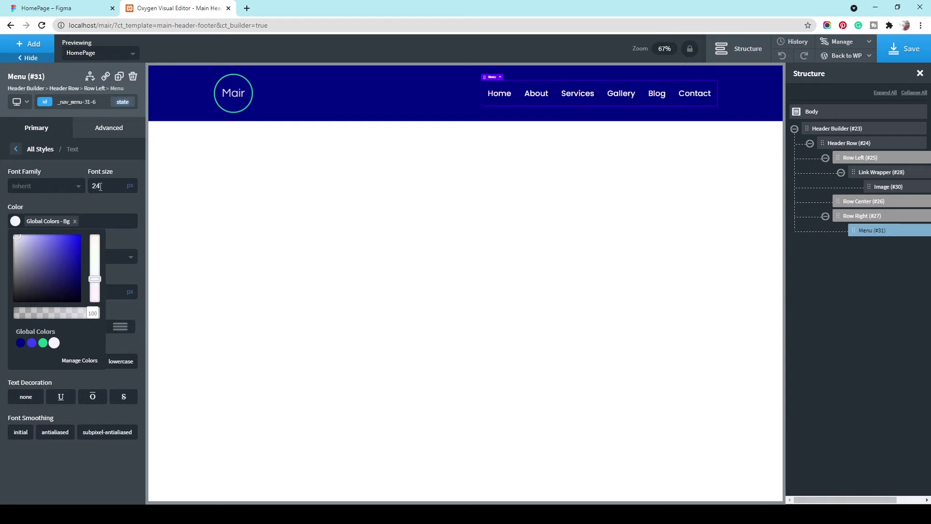
left_click(43, 187)
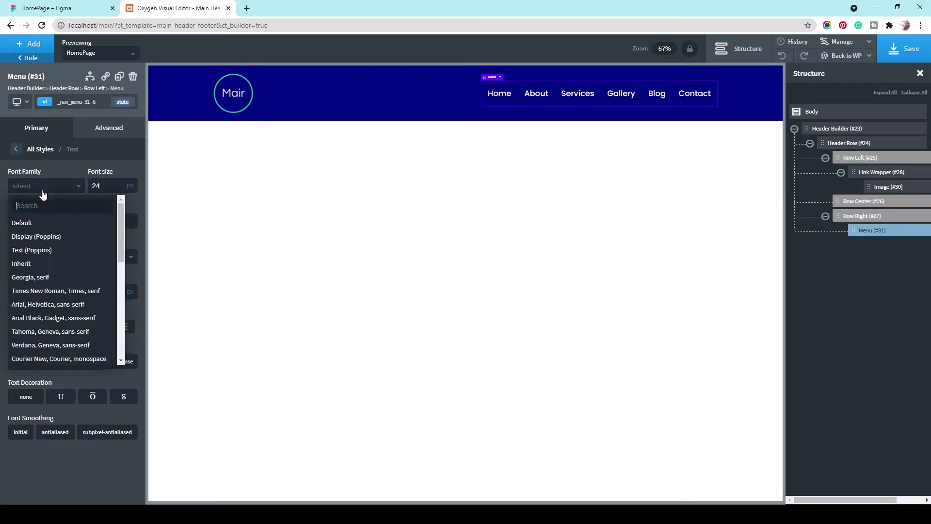
left_click(46, 232)
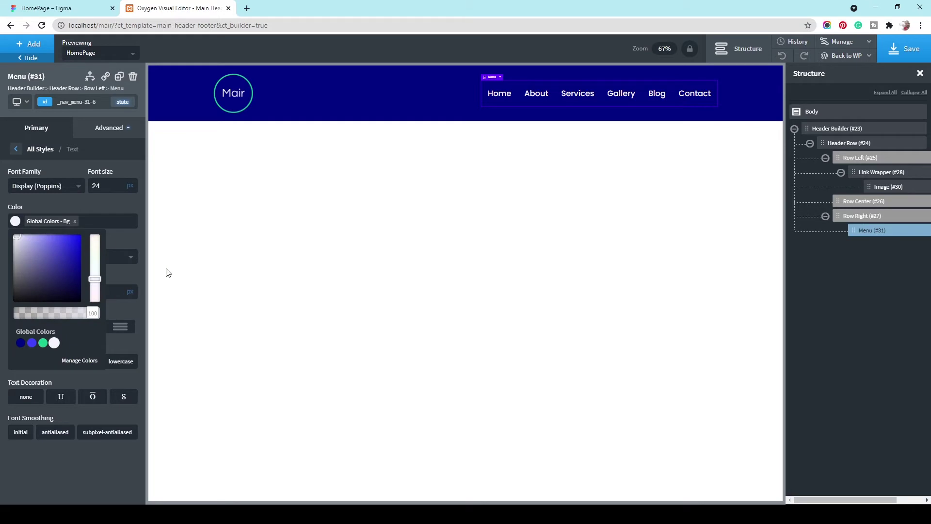
left_click(75, 205)
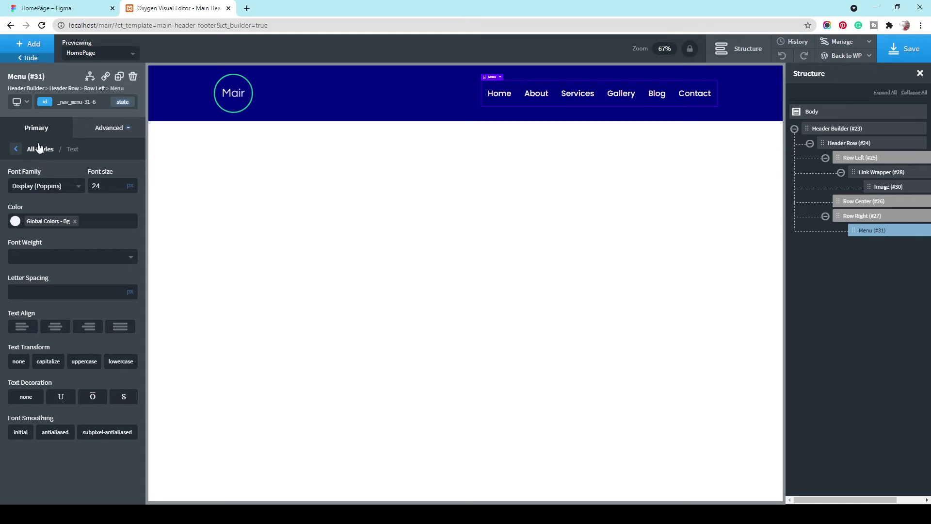
Leave the menu's text options and check the gap between Home and About in the Figma design before returning to Oxygen
left_click(17, 149)
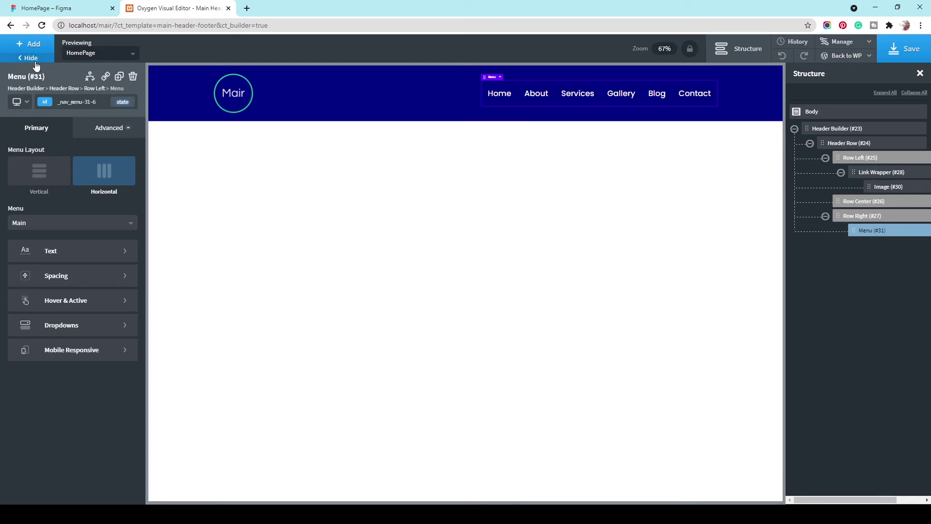
left_click(89, 8)
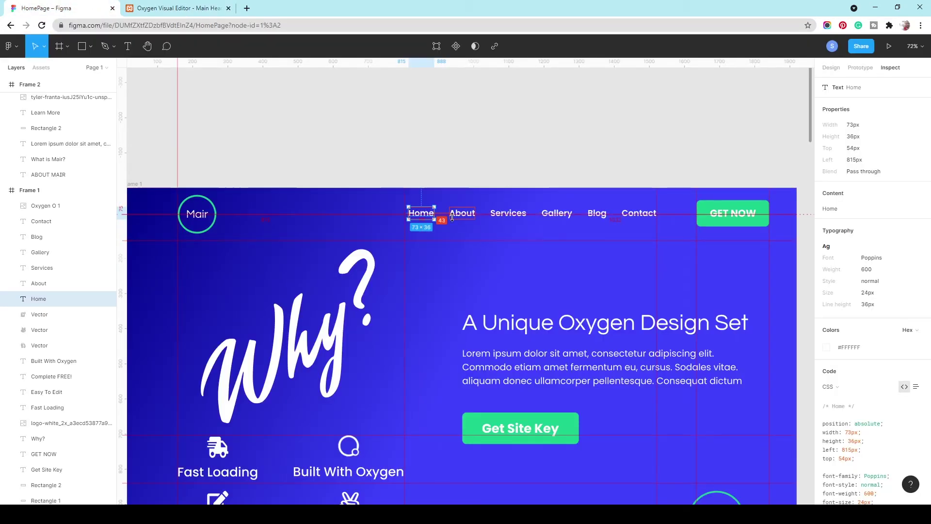
left_click(177, 8)
Set the menu items' left padding to 0 and right padding to 43 px
left_click(13, 279)
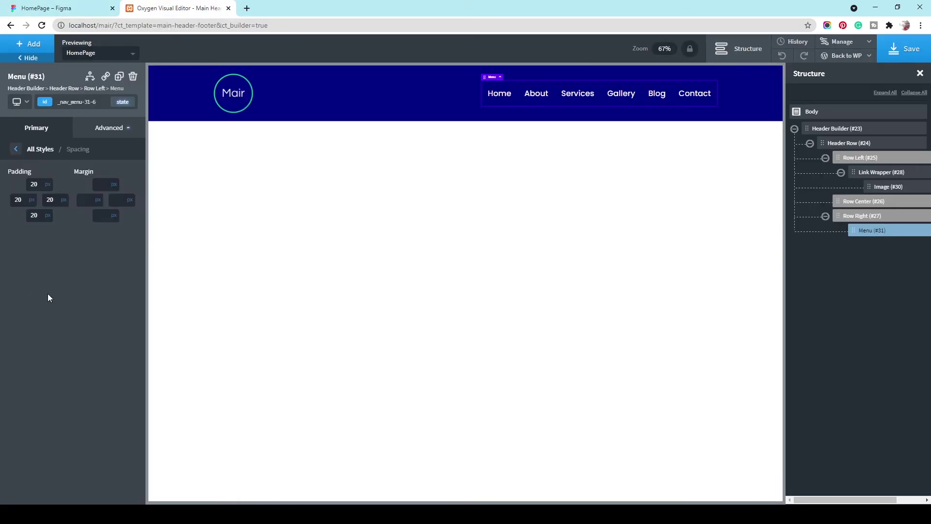
left_click(23, 199)
type("43")
left_click(50, 200)
type("43")
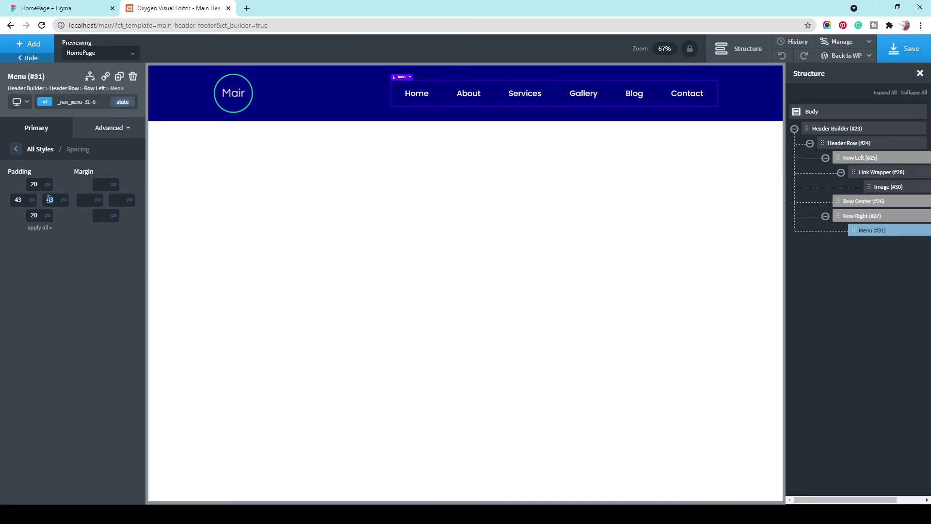
double_click(21, 195)
type("0")
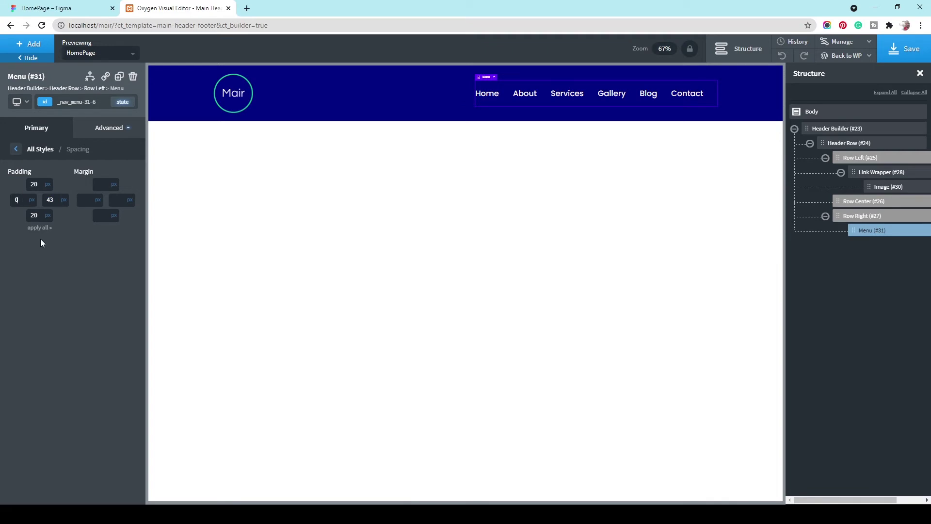
Inspect the size and corner radius of the GET NOW button's rectangle in the Figma design
left_click(72, 8)
left_click(142, 4)
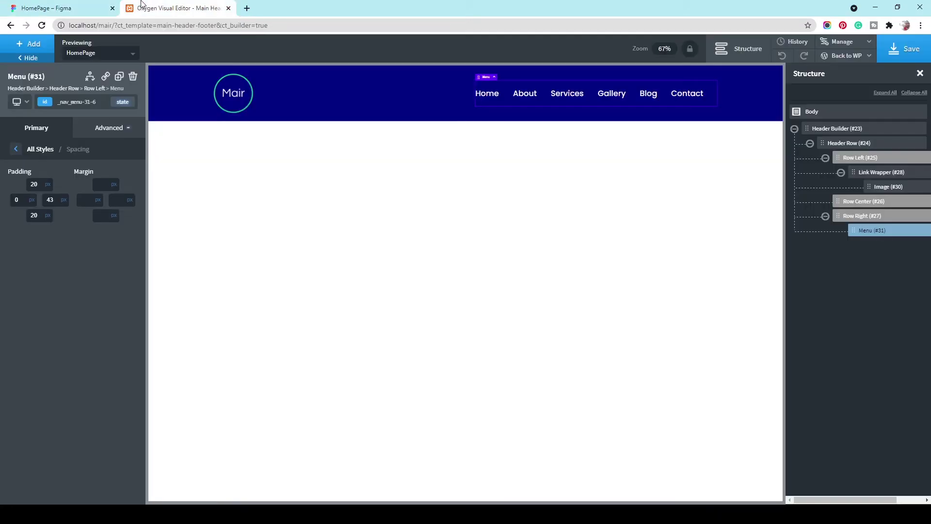
left_click(35, 46)
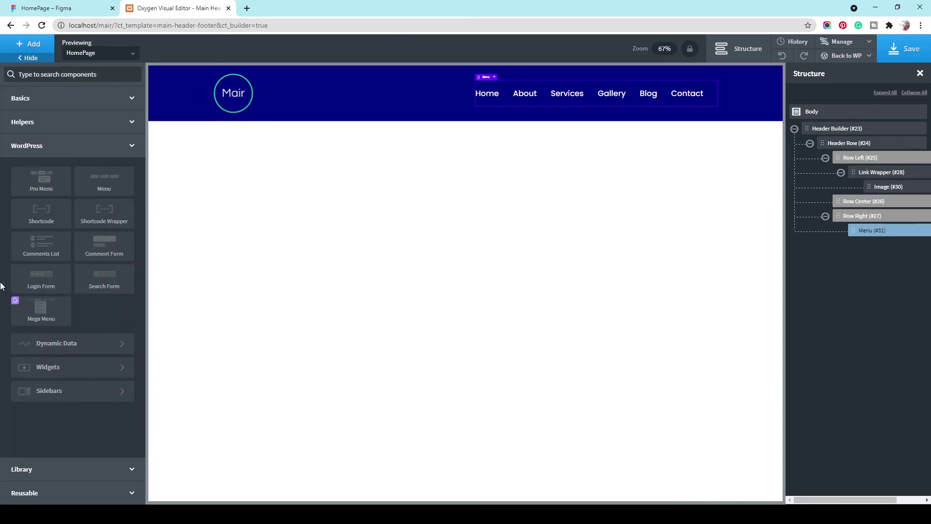
left_click(75, 4)
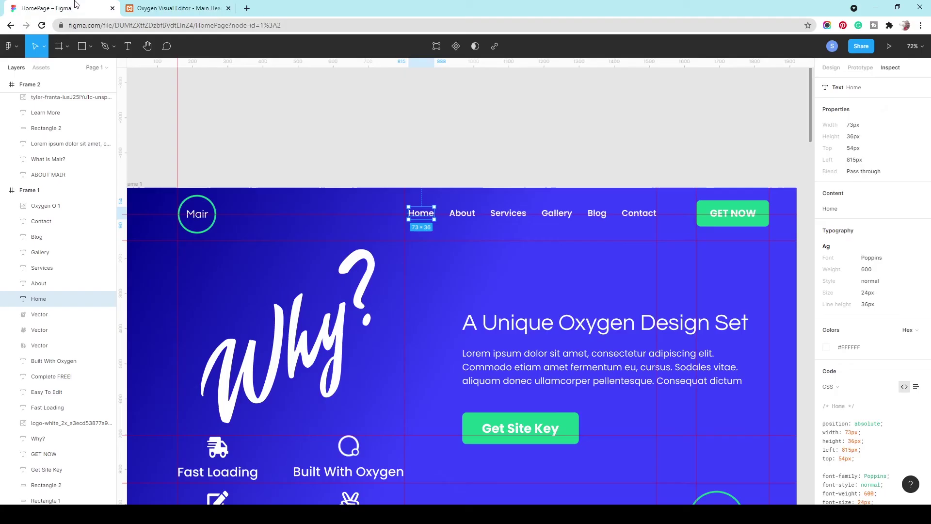
left_click(758, 204)
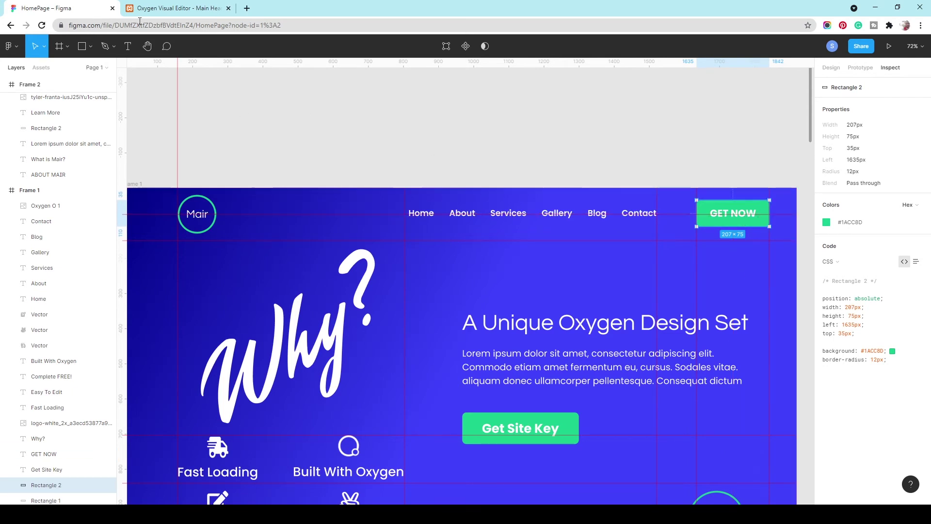
Back in Oxygen, add a Button component beside the menu in Row Right
left_click(179, 8)
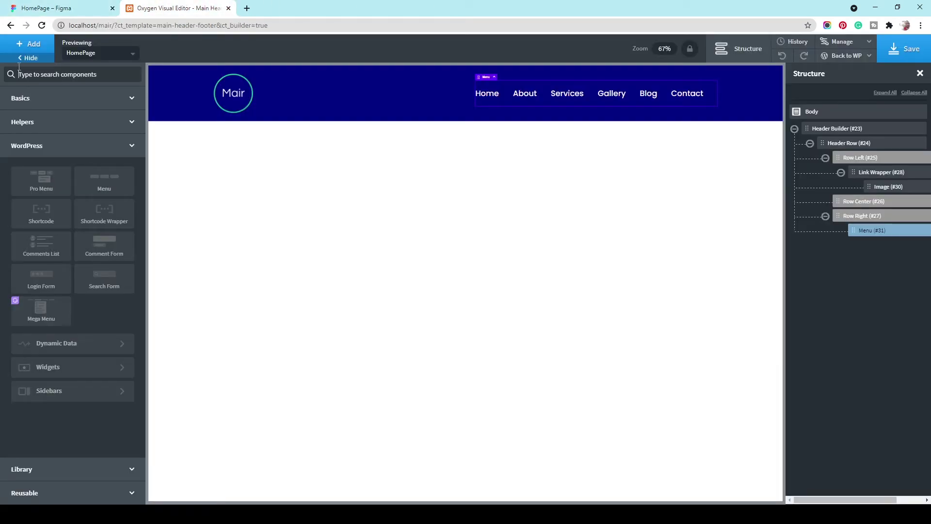
left_click(35, 99)
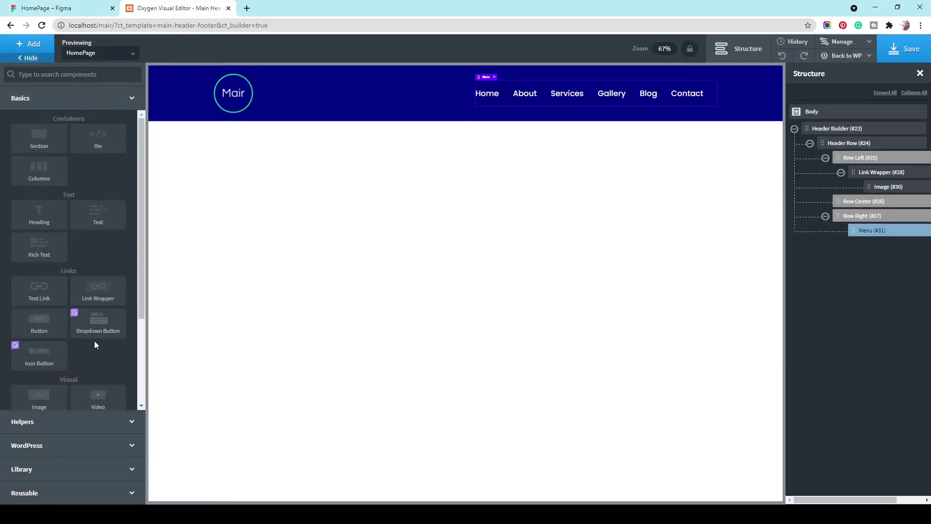
left_click(53, 325)
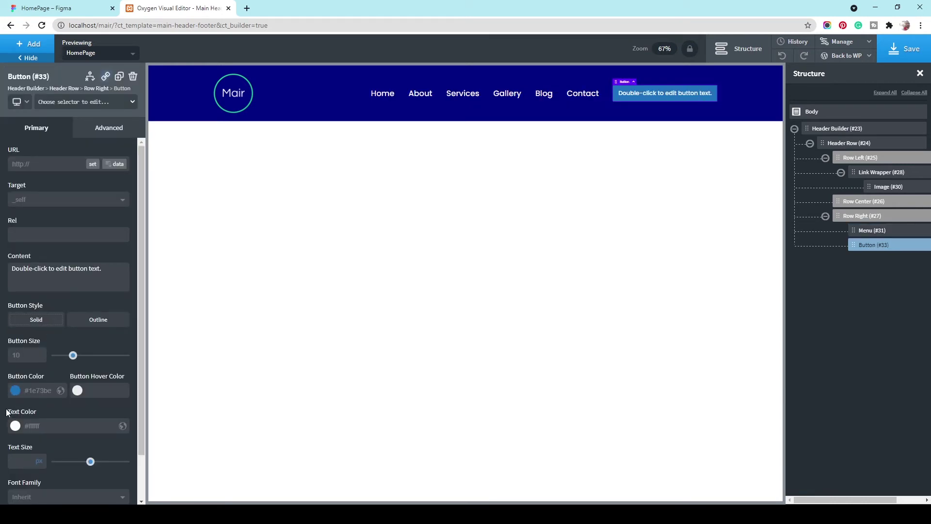
Set the new button's color to the green global color
left_click(14, 391)
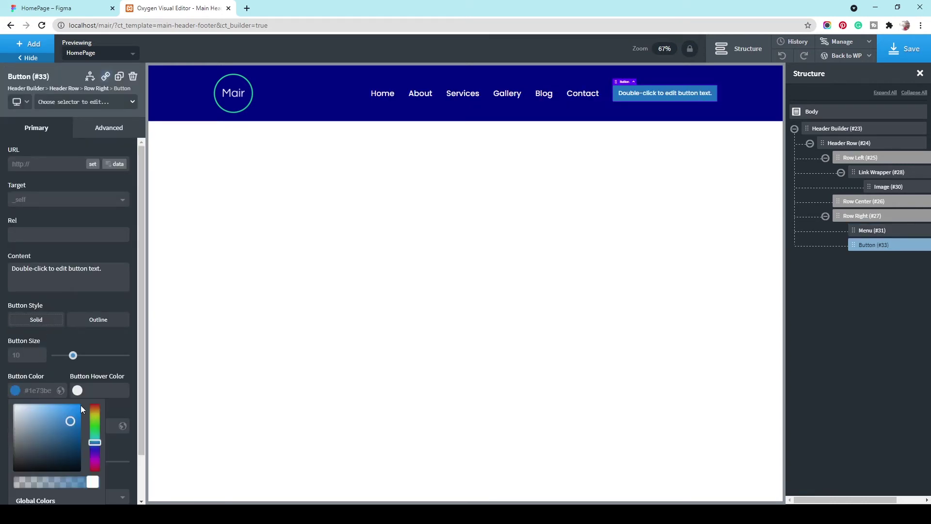
scroll(114, 359, "down", 1)
left_click(43, 461)
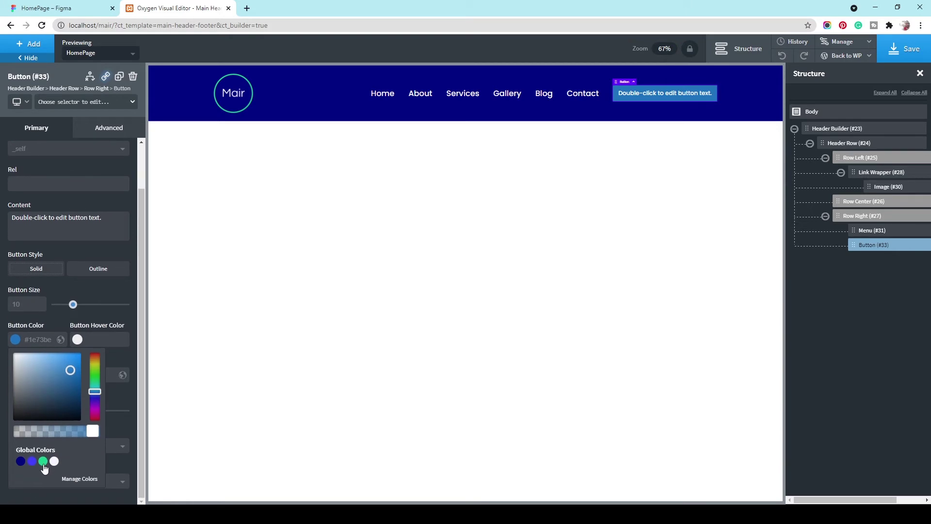
left_click(101, 287)
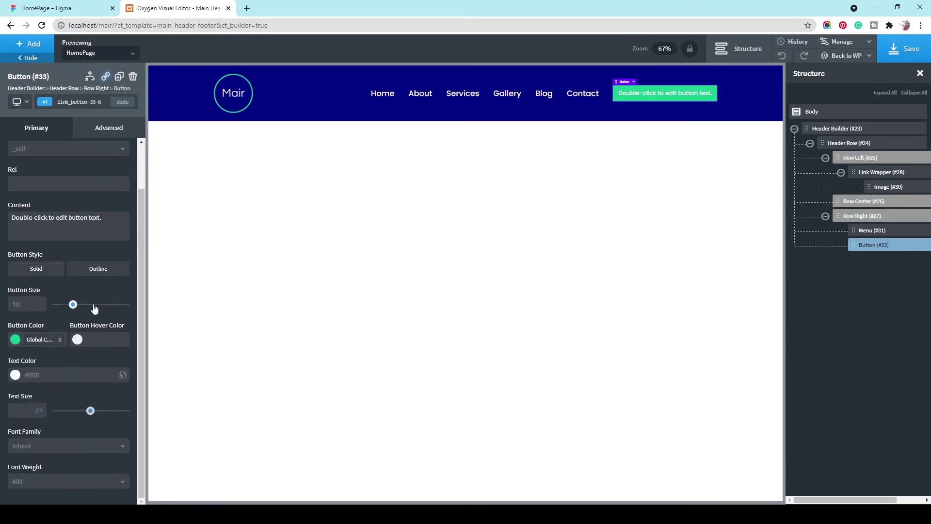
scroll(83, 312, "up", 1)
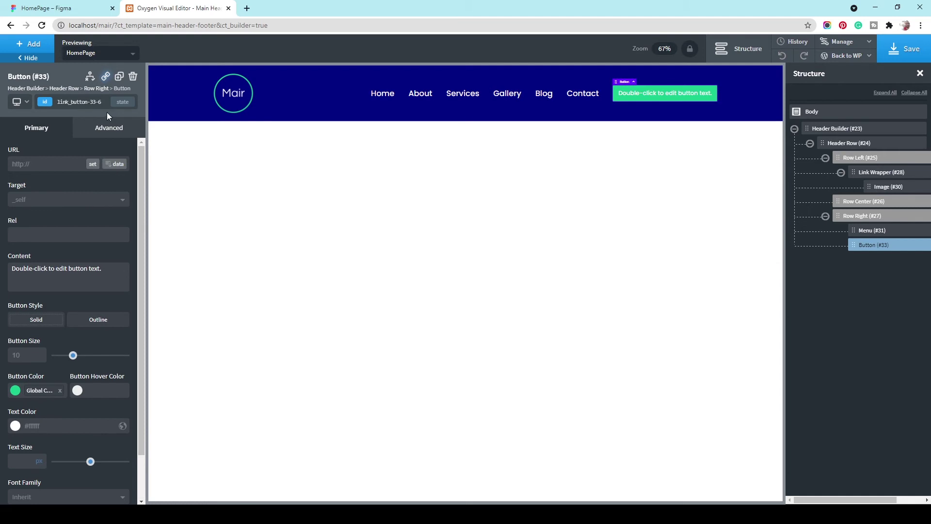
Replace the button's content with "GET NOW"
left_click(108, 130)
left_click(25, 127)
triple_click(45, 275)
type("G")
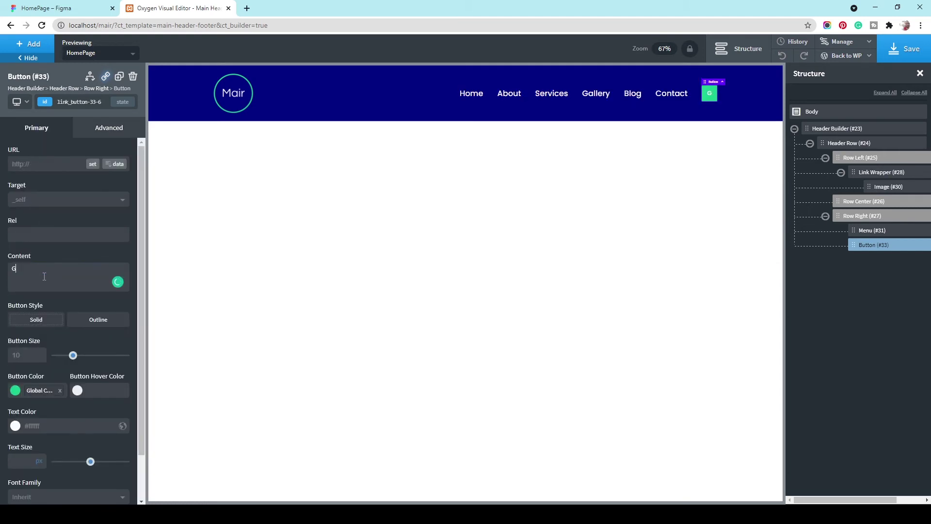
type("ET NOW")
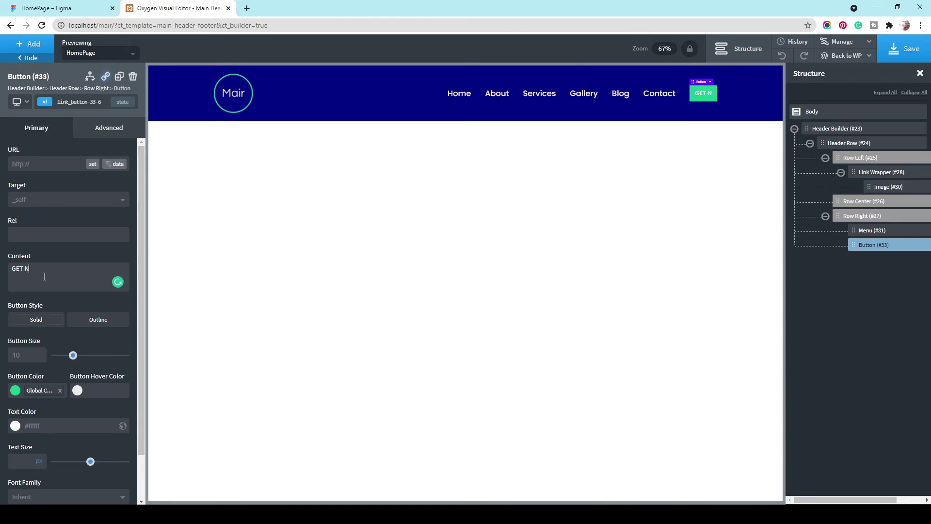
Switch to Figma and inspect the spacing around the GET NOW label and its typography
left_click(104, 127)
left_click(38, 127)
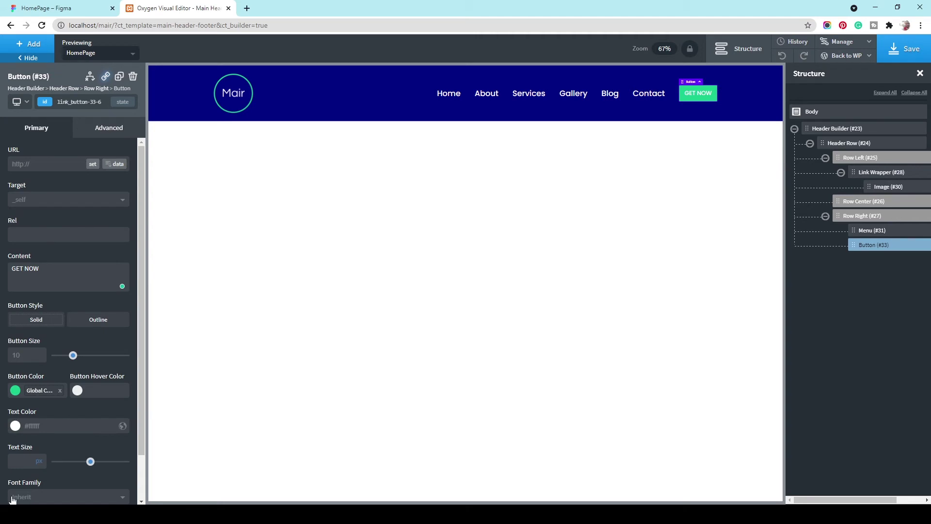
scroll(48, 437, "down", 2)
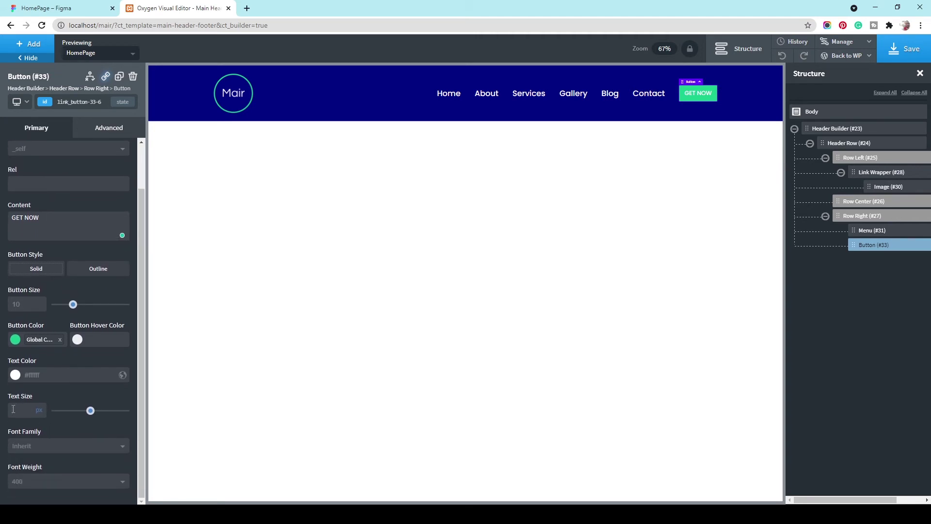
left_click(73, 7)
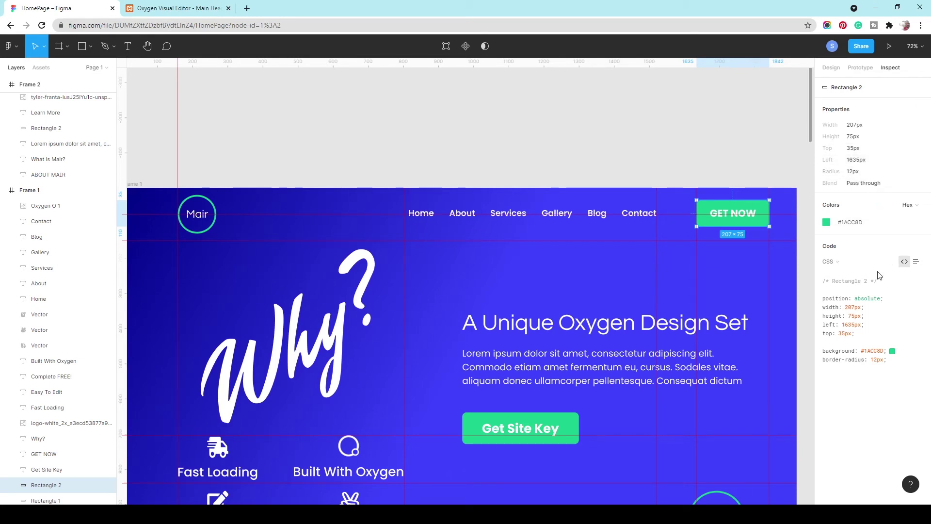
mouse_move(741, 214)
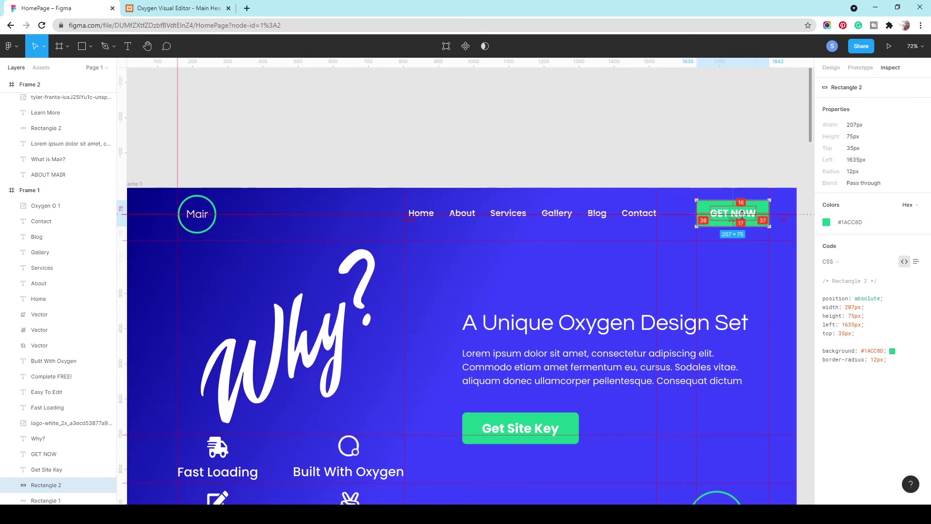
key("Escape")
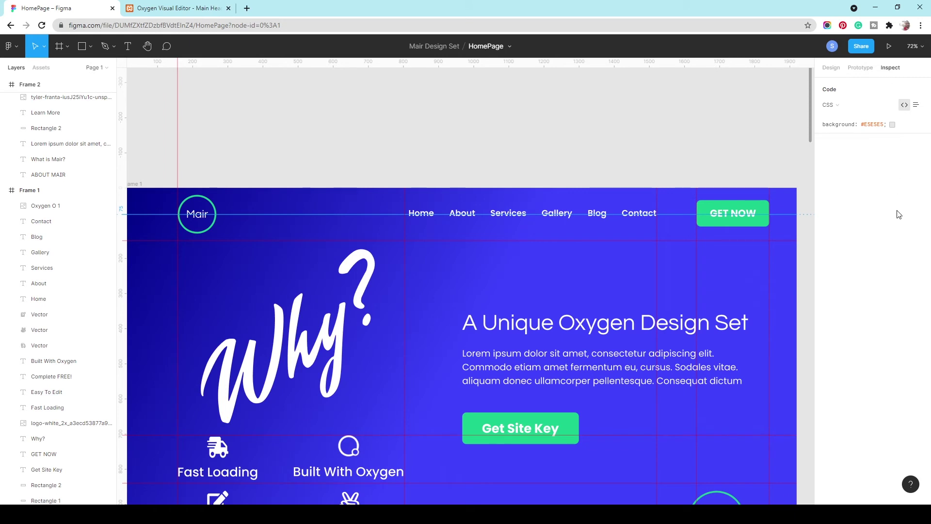
left_click(734, 214)
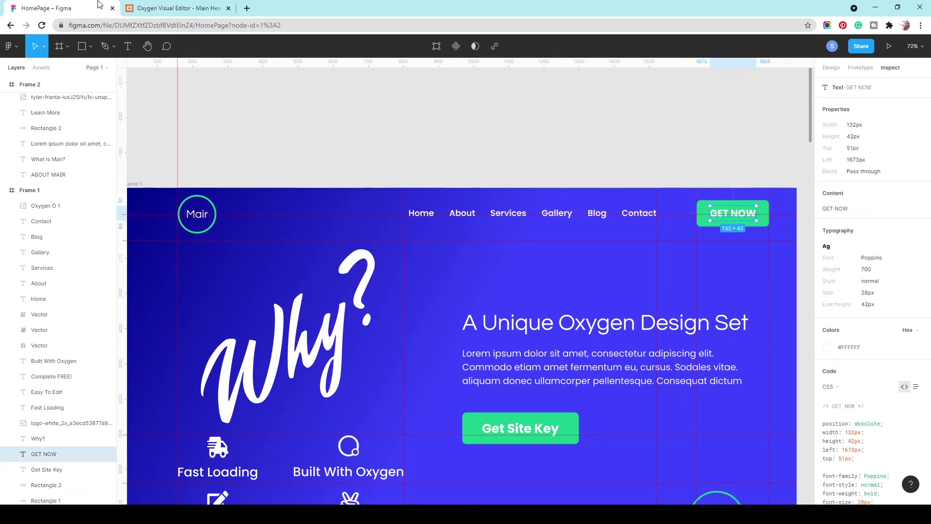
Hide the rulers in the Figma file
left_click(11, 46)
mouse_move(47, 153)
mouse_move(48, 133)
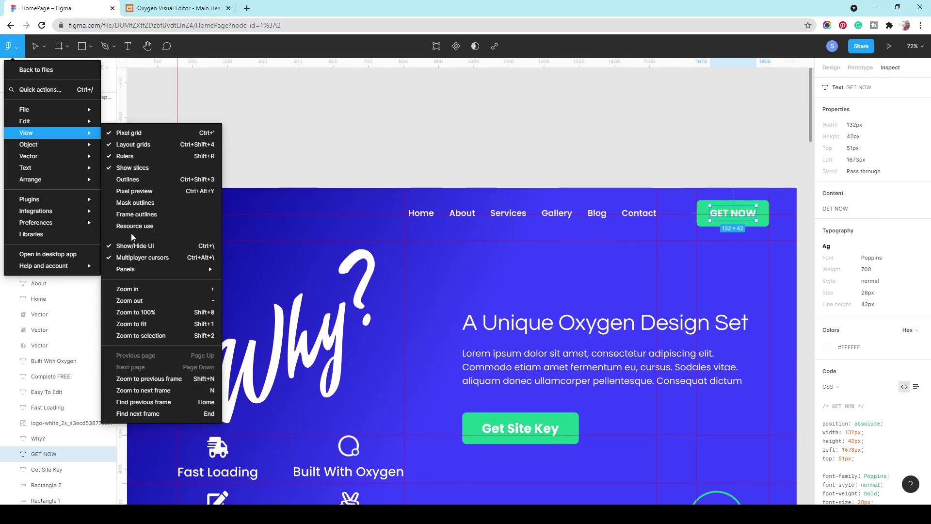
left_click(126, 157)
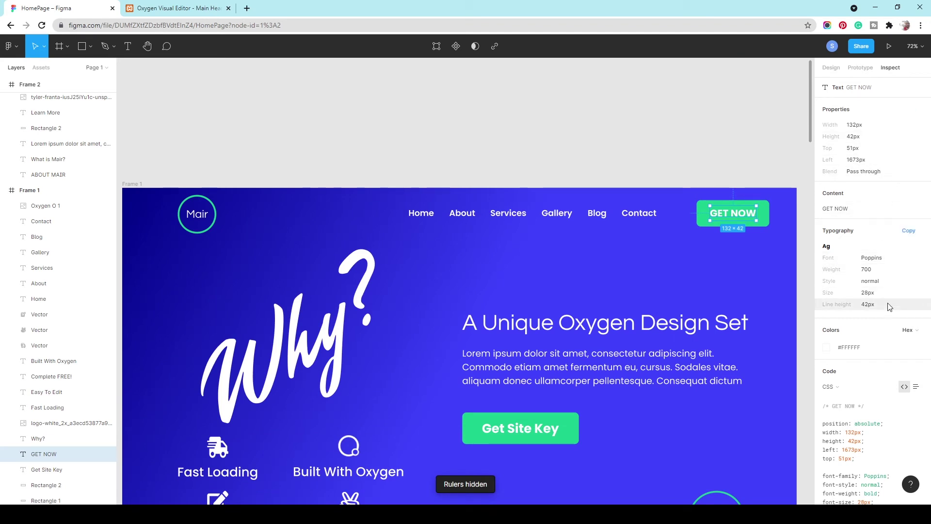
Back in Oxygen, set the GET NOW button's text size to 28 px
left_click(174, 8)
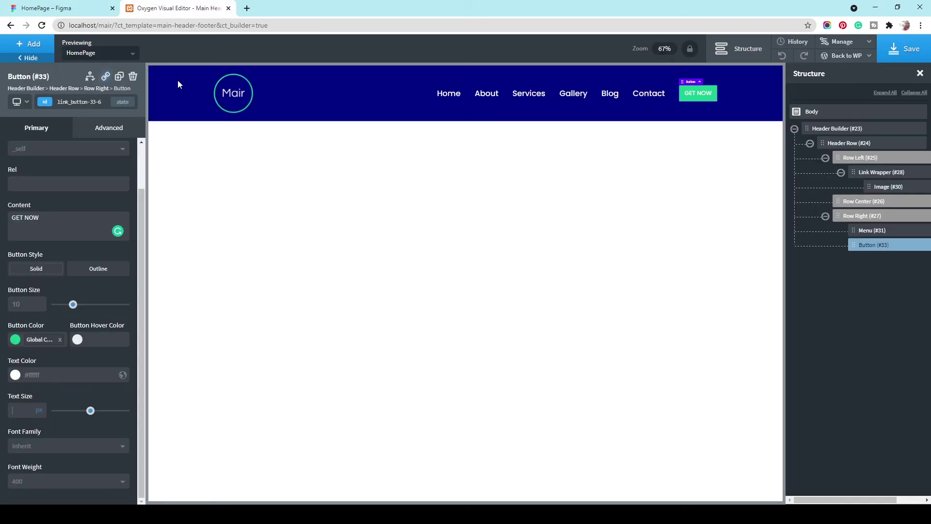
left_click(24, 406)
type("28")
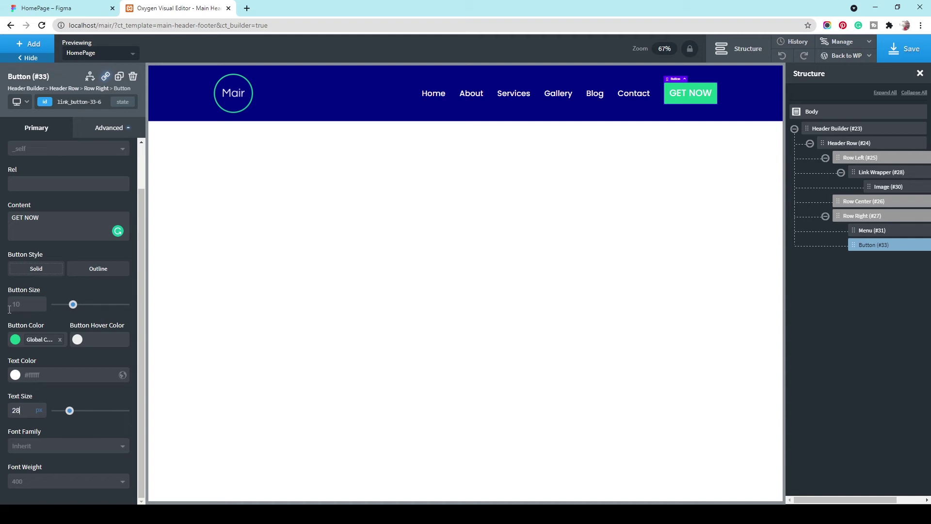
Recheck the GET NOW label in Figma, and set the Oxygen button's font weight to 700
left_click(58, 9)
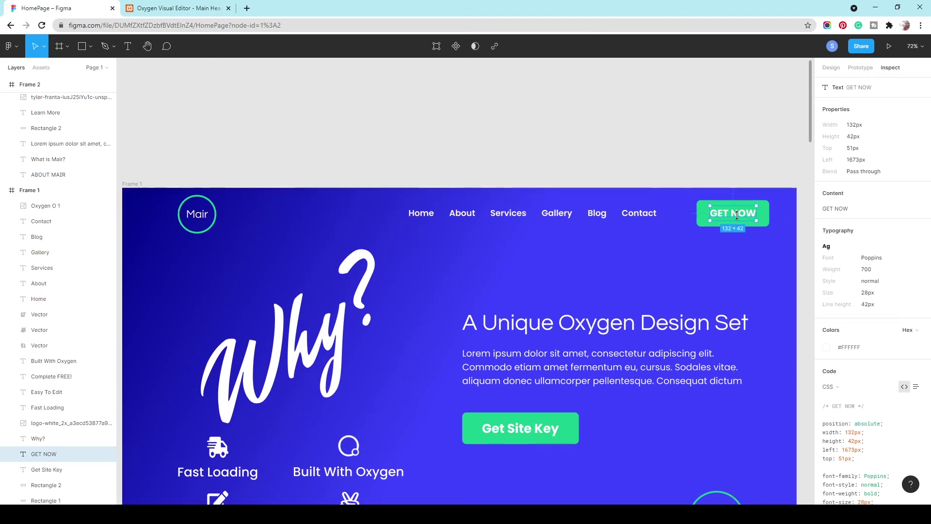
left_click(175, 7)
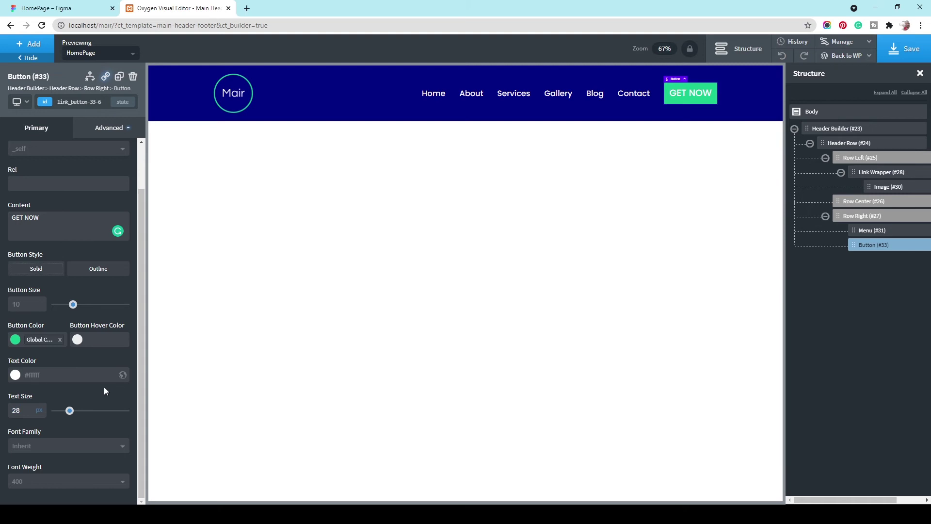
left_click(103, 481)
left_click(48, 472)
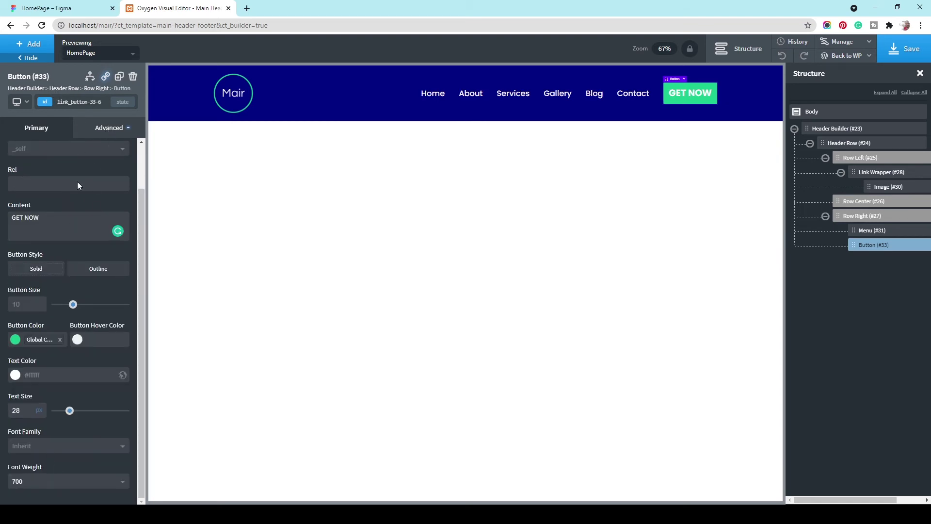
Set the GET NOW button's padding to 38 px left and right and 17 px top and bottom
left_click(104, 132)
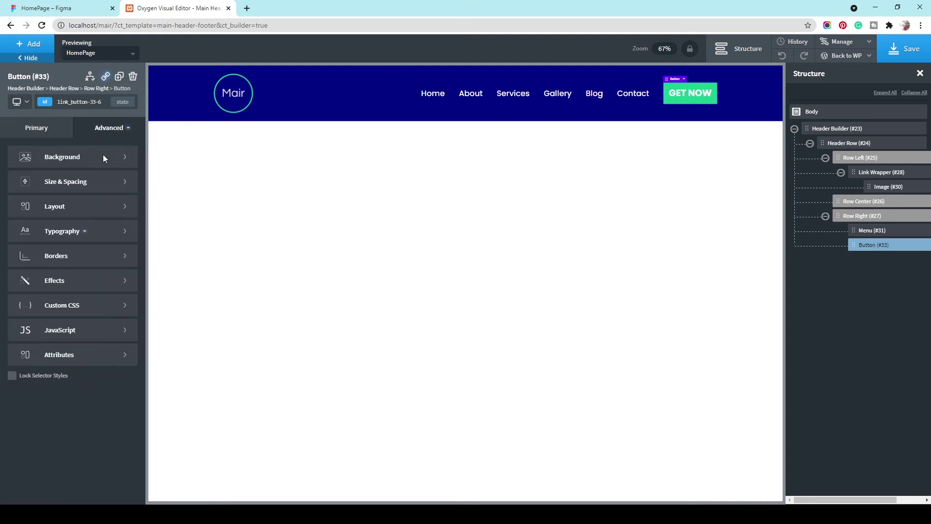
left_click(80, 182)
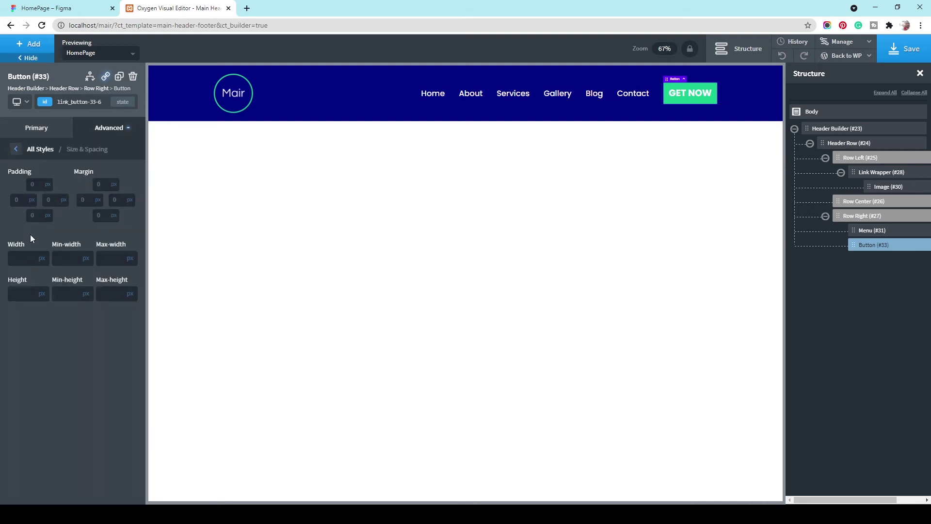
mouse_move(24, 201)
type("38")
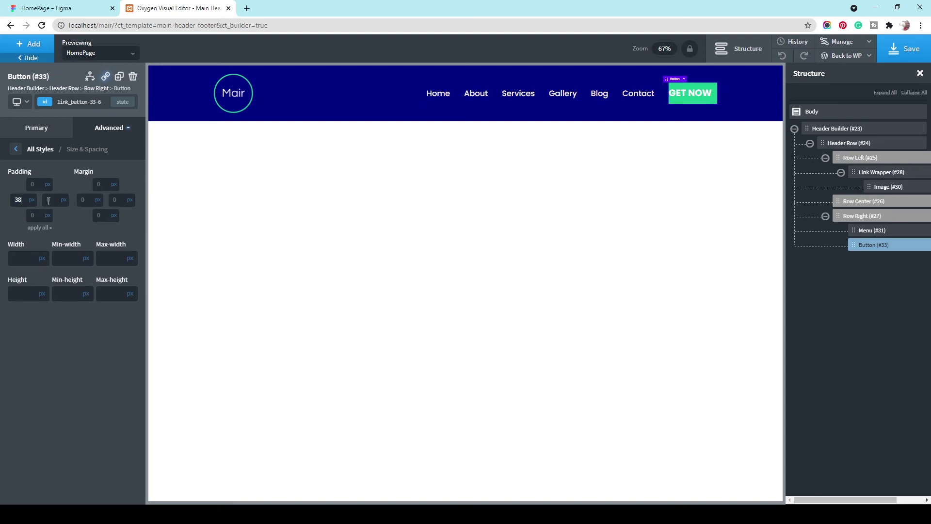
left_click(54, 200)
type("38")
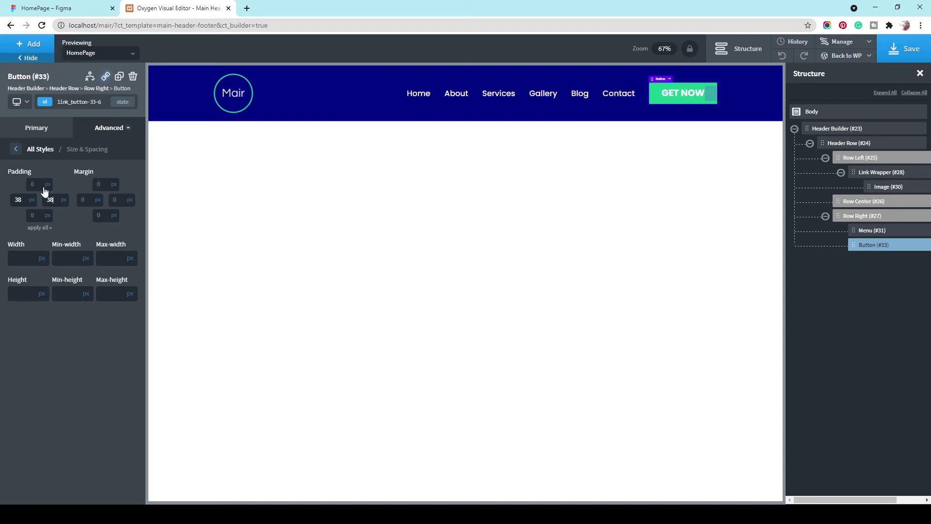
left_click(33, 184)
type("17")
left_click(33, 215)
type("17")
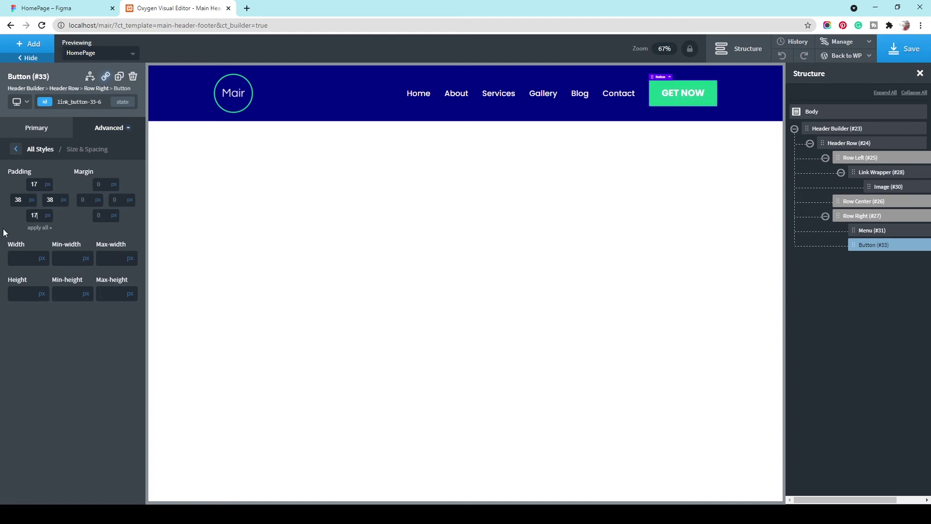
Set the GET NOW button's border radius to 12 px
left_click(17, 148)
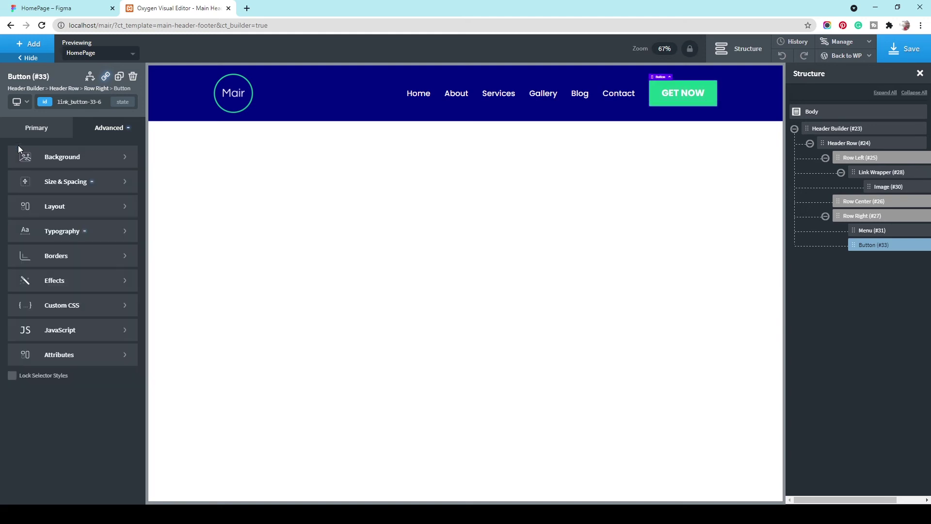
left_click(83, 257)
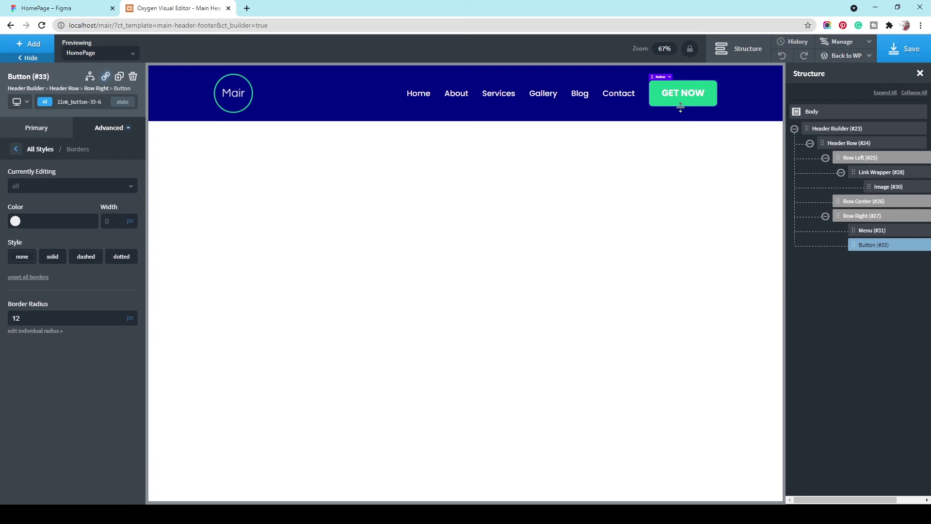
Compare the header with the Figma design and measure the gap between Contact and the GET NOW button's rectangle
left_click(71, 5)
left_click(164, 4)
left_click(348, 94)
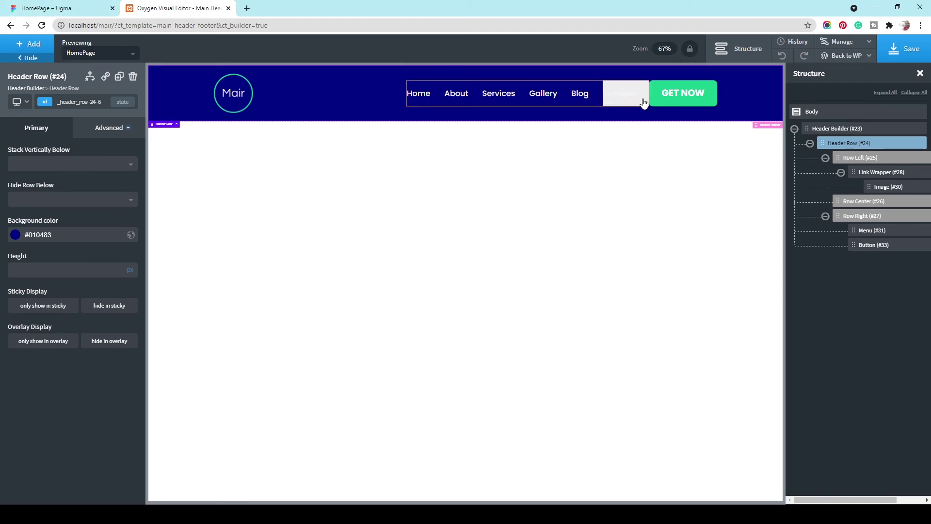
left_click(72, 8)
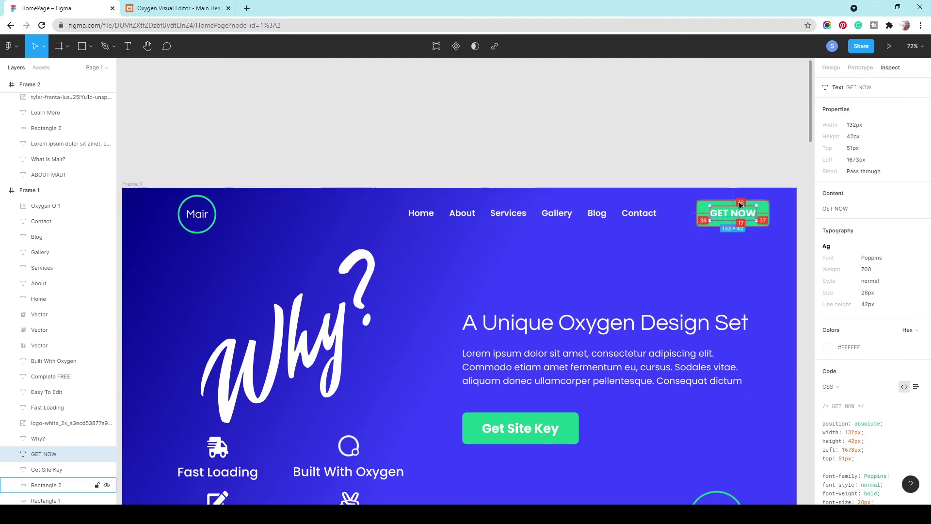
left_click(700, 227)
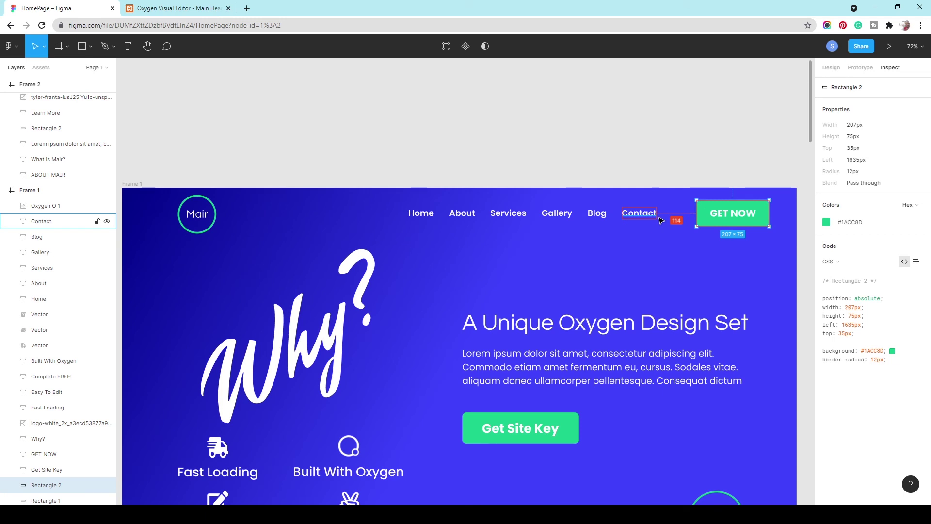
Back in Oxygen, set the GET NOW button's left margin to 71 px and save the template
left_click(178, 8)
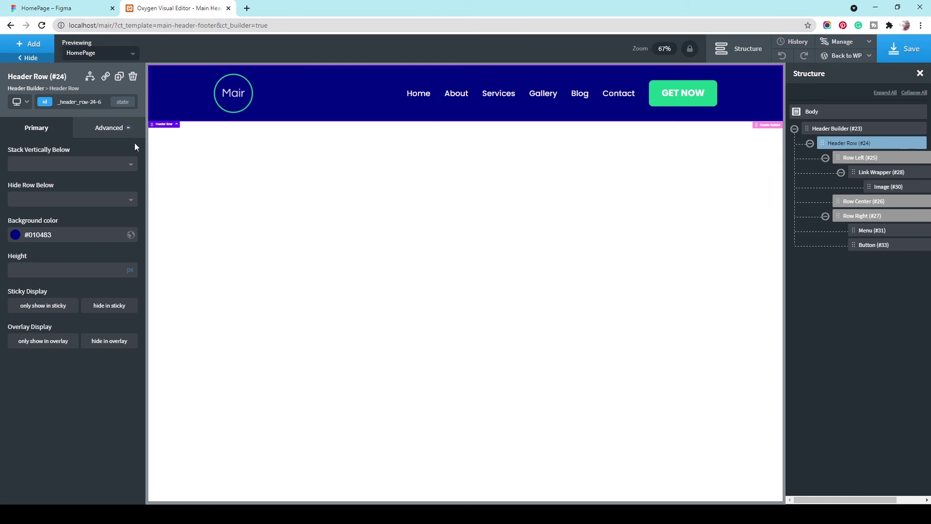
left_click(99, 130)
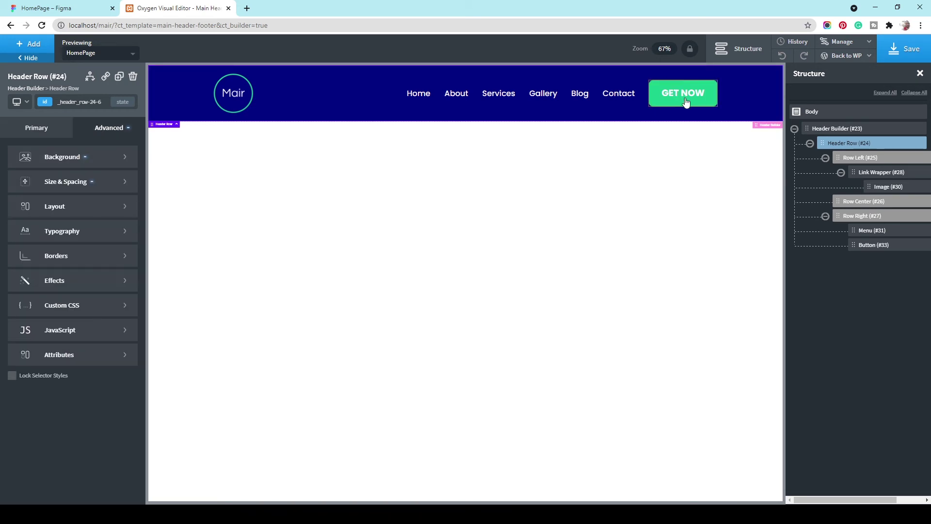
left_click(914, 244)
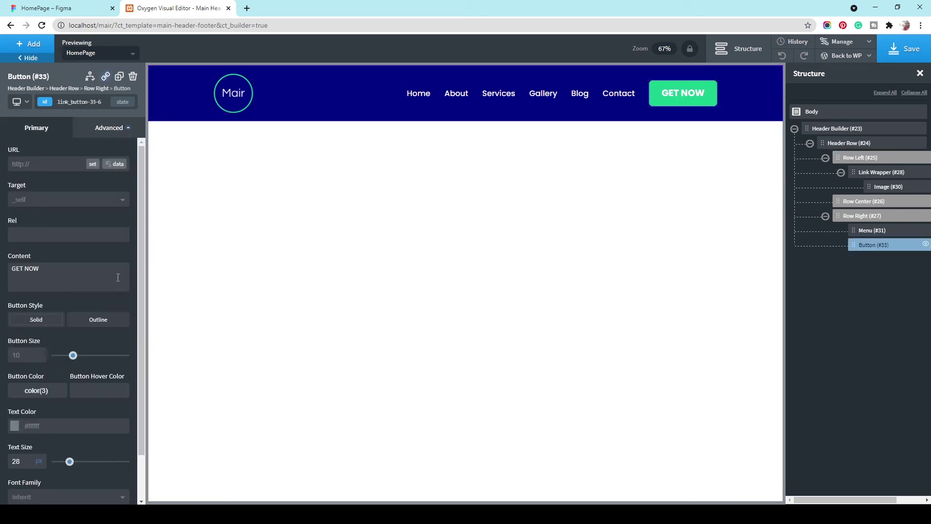
left_click(104, 135)
left_click(90, 187)
left_click(90, 196)
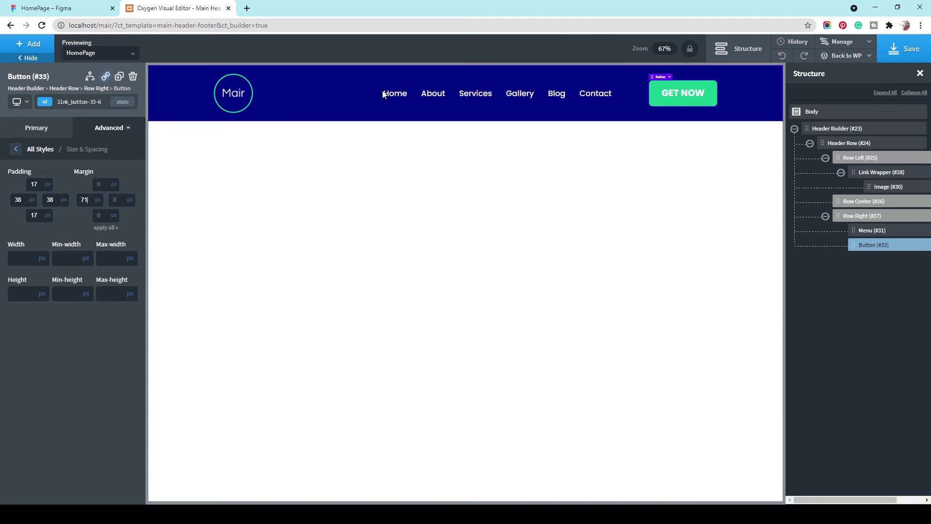
left_click(907, 49)
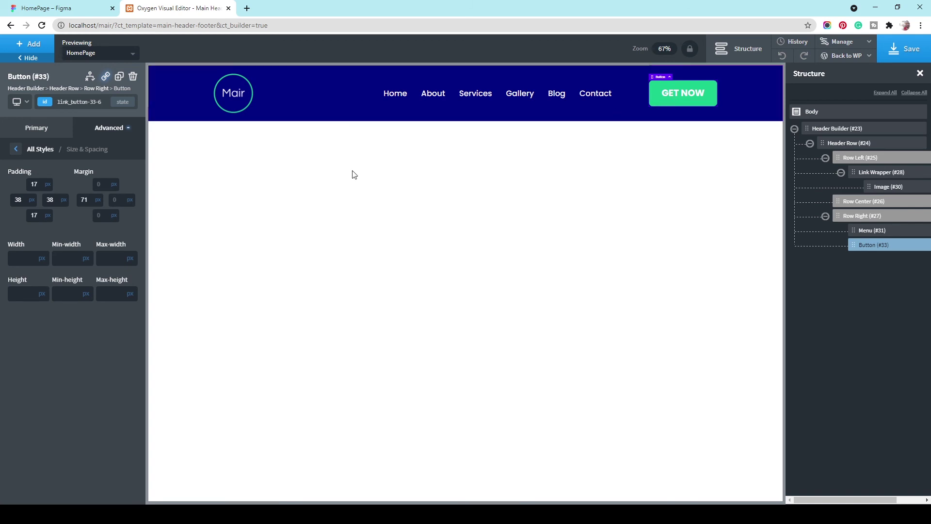
left_click(904, 48)
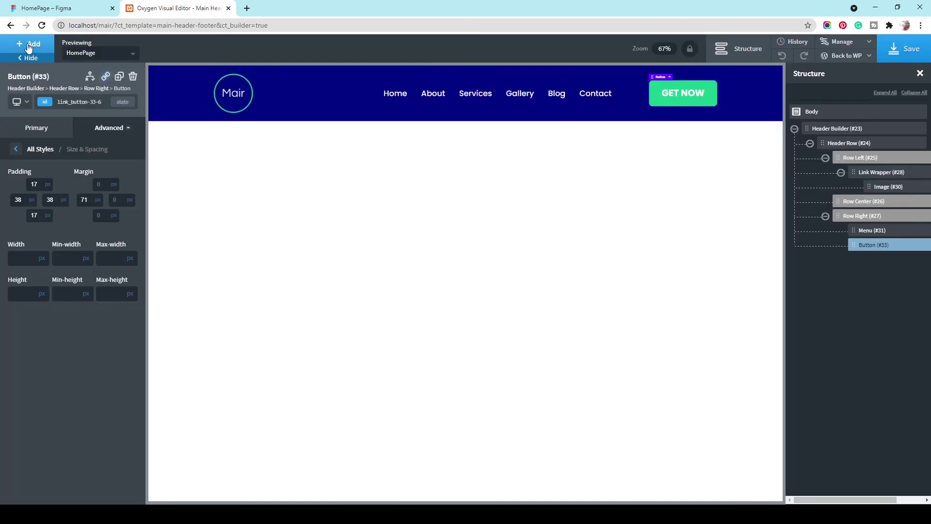
Add an Inner Content component below the header
left_click(28, 47)
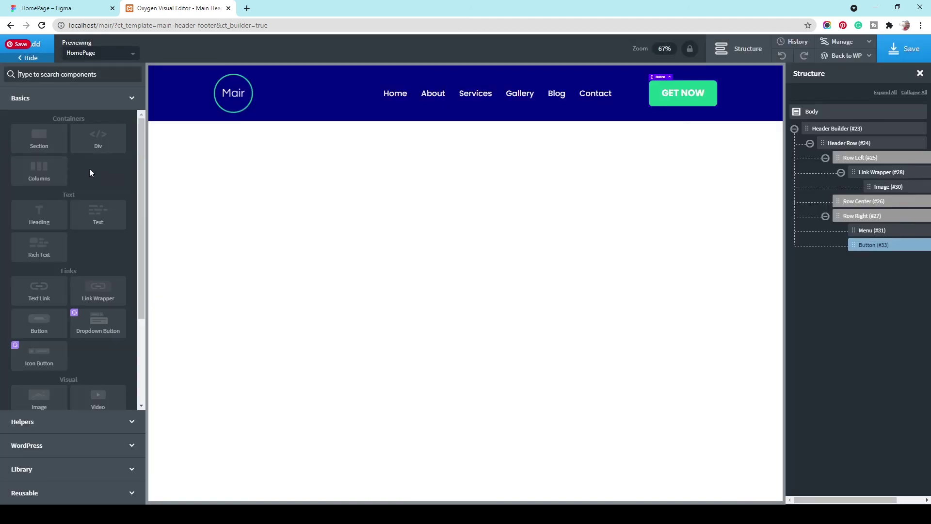
scroll(107, 241, "down", 3)
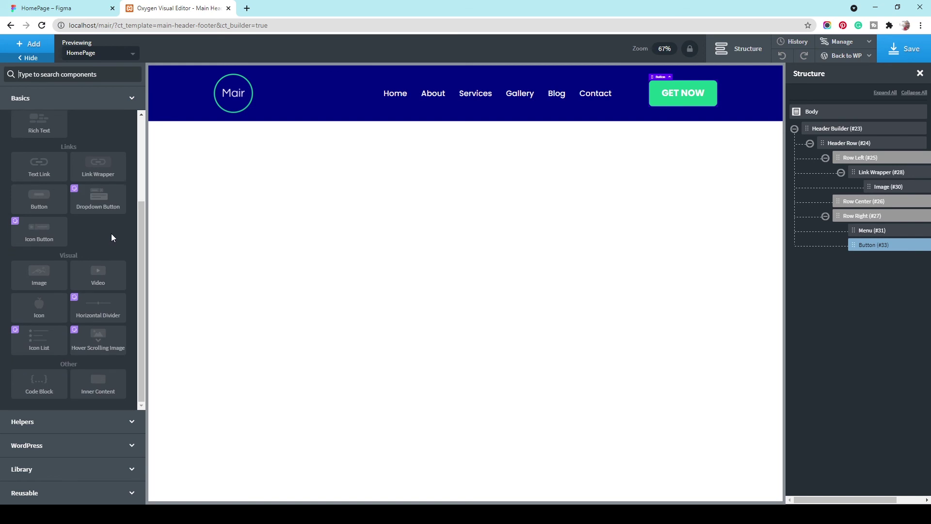
left_click(97, 383)
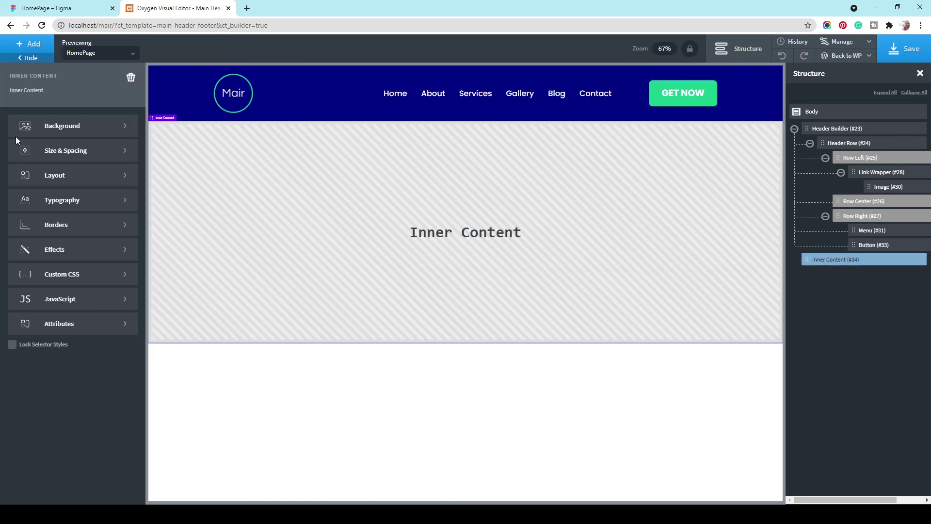
Add a Section component after the Inner Content
left_click(24, 48)
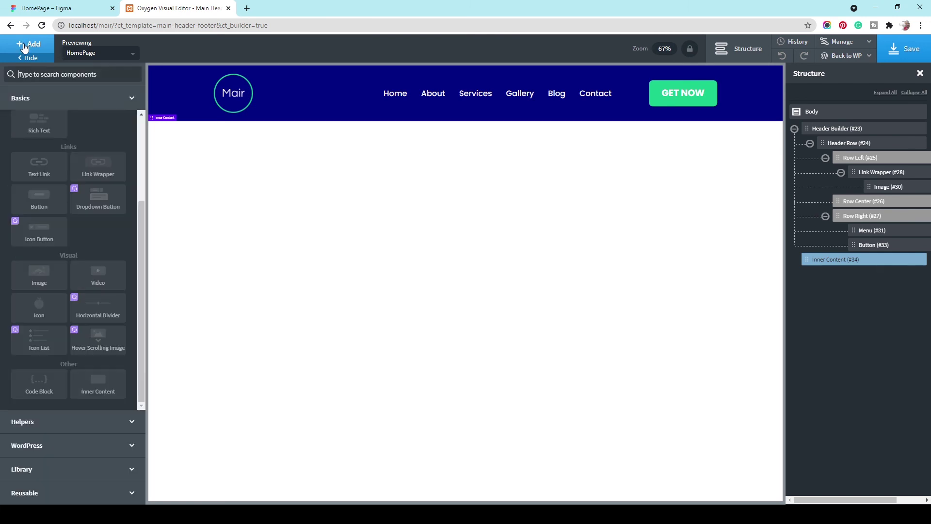
scroll(58, 242, "up", 5)
left_click(41, 141)
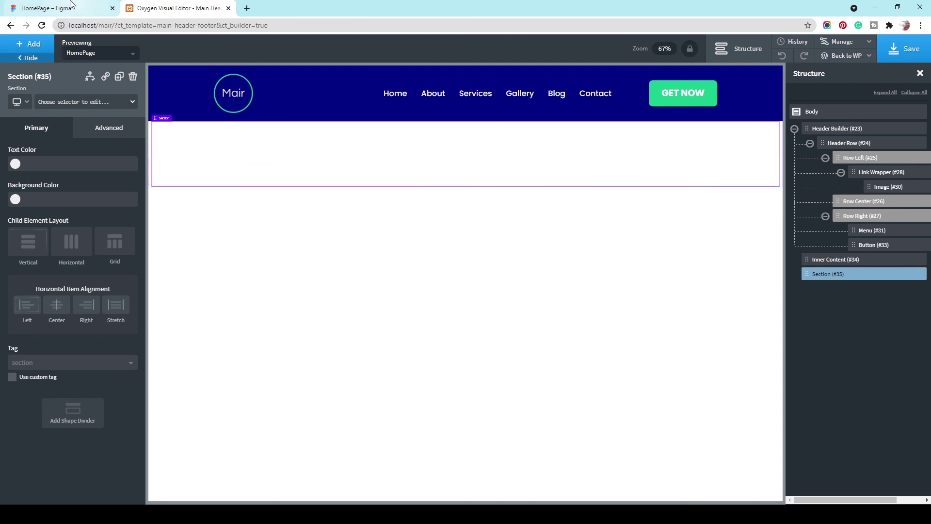
Switch to the Figma design and copy the background color of the footer frame, Frame 7
key("ctrl+Tab")
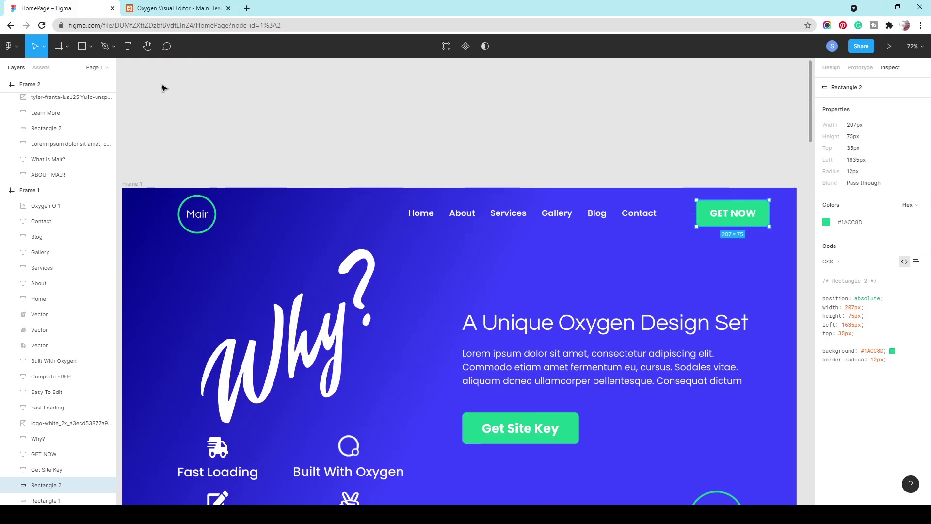
left_click_drag(810, 92, 821, 463)
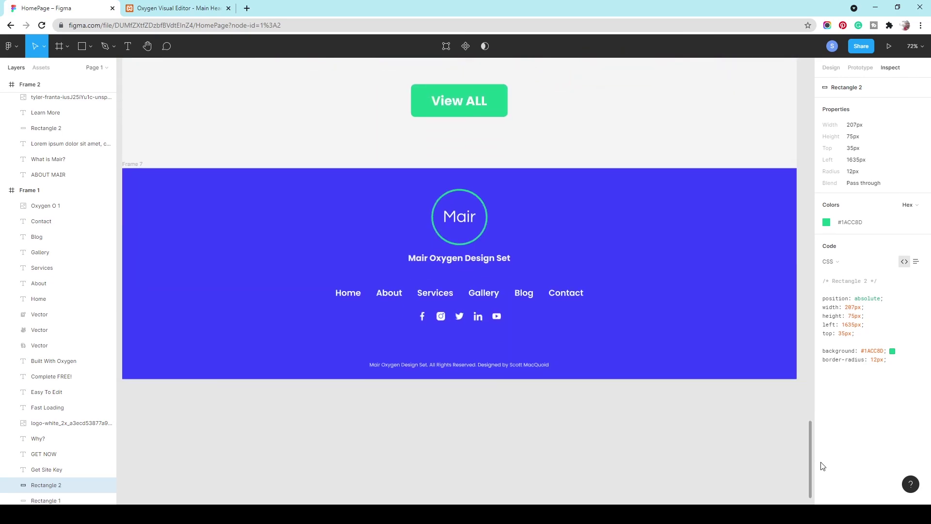
left_click(751, 376)
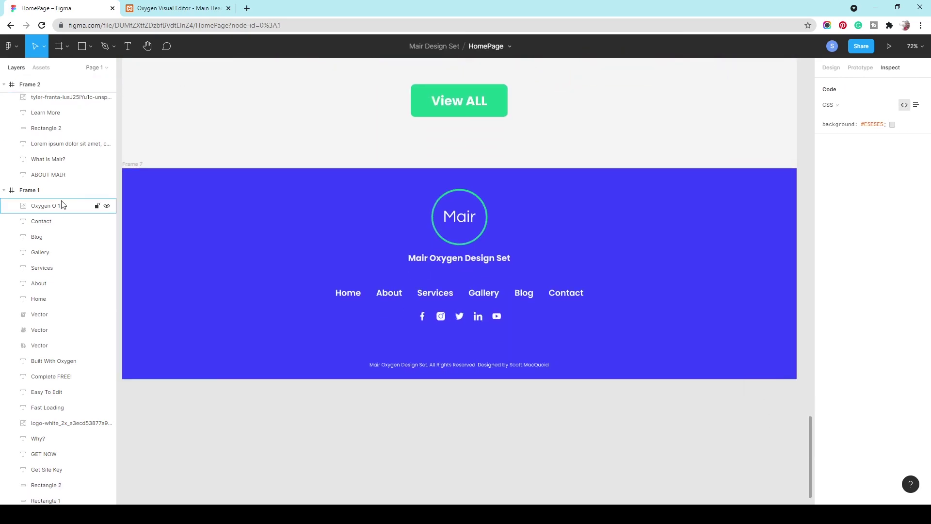
scroll(41, 213, "up", 6)
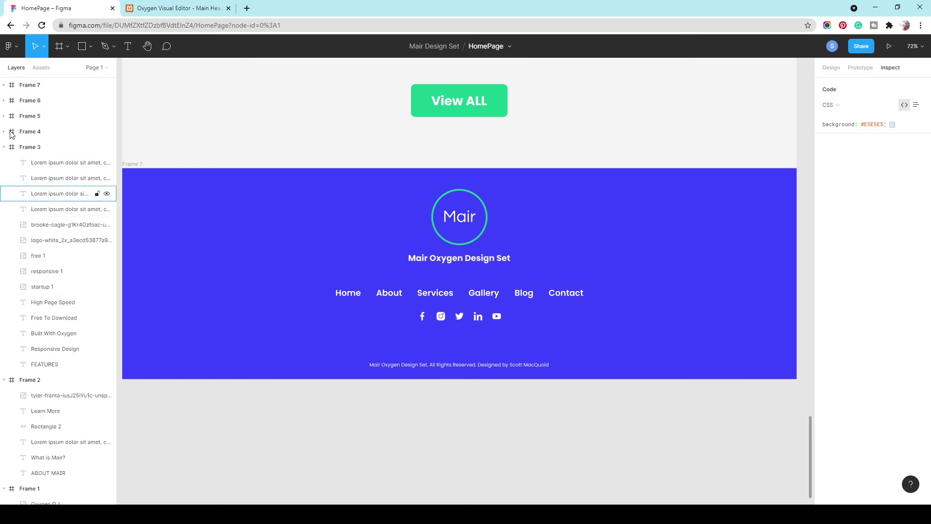
left_click(32, 80)
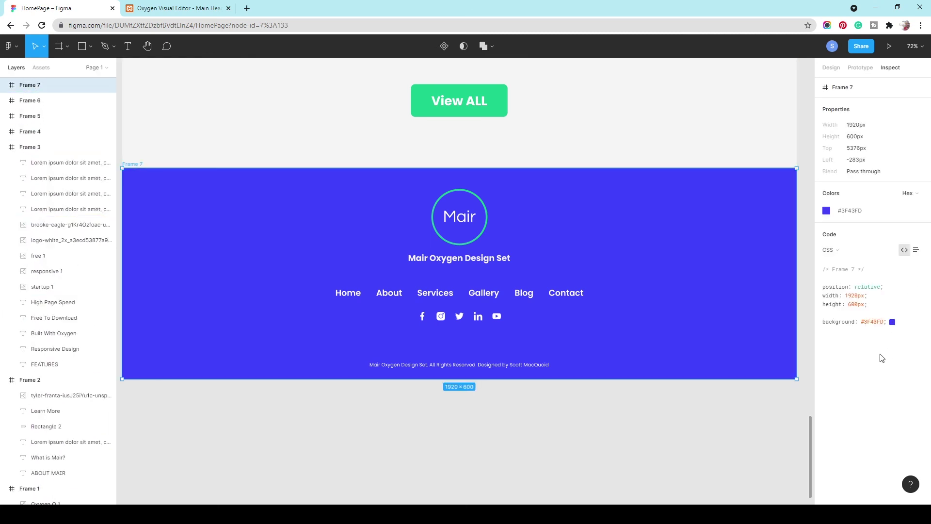
left_click(858, 214)
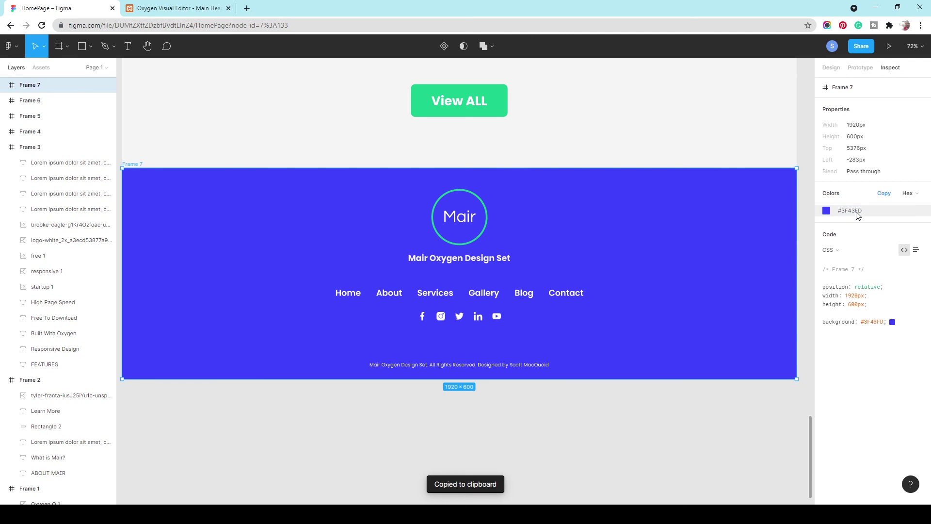
Back in Oxygen, set the new section's background color to #3F43FD, without the opacity suffix
left_click(160, 8)
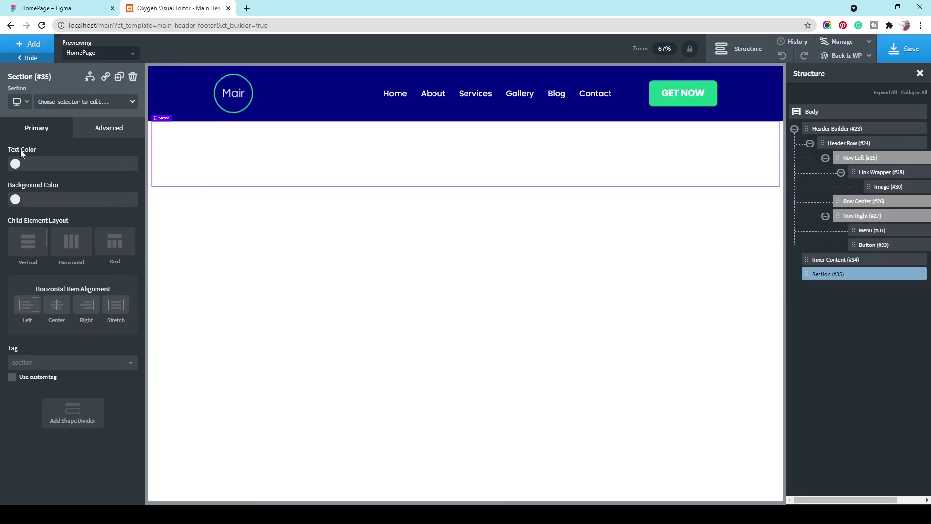
left_click(65, 206)
key("ctrl+v")
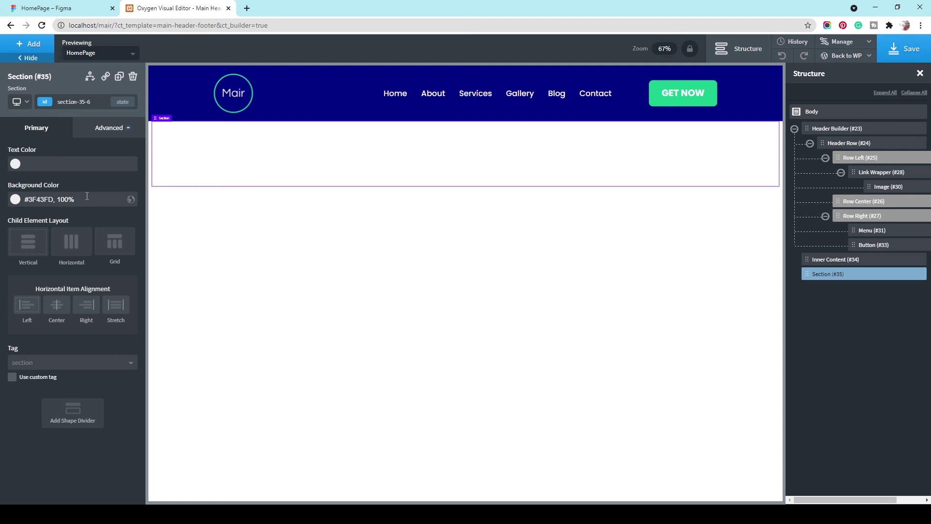
key("BackSpace")
key("BackSpace")
key("BackSpace")
key("BackSpace")
key("BackSpace")
key("BackSpace")
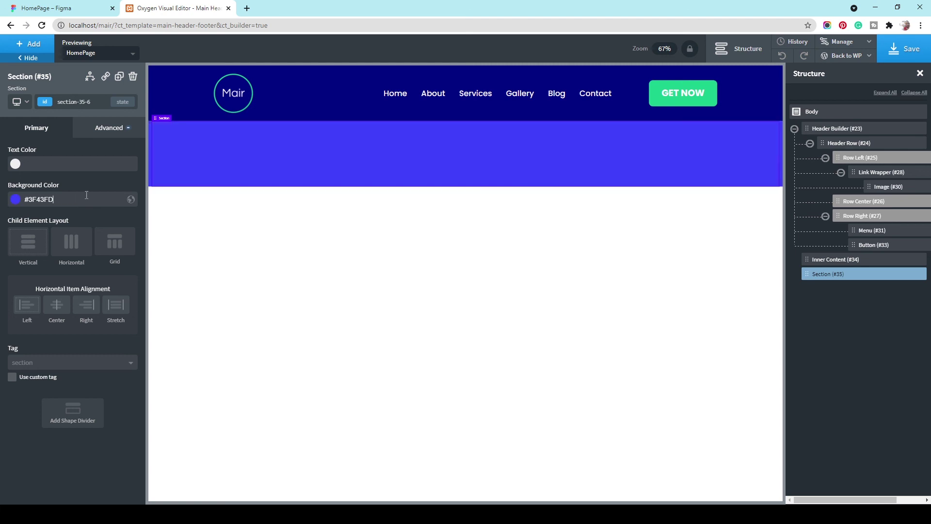